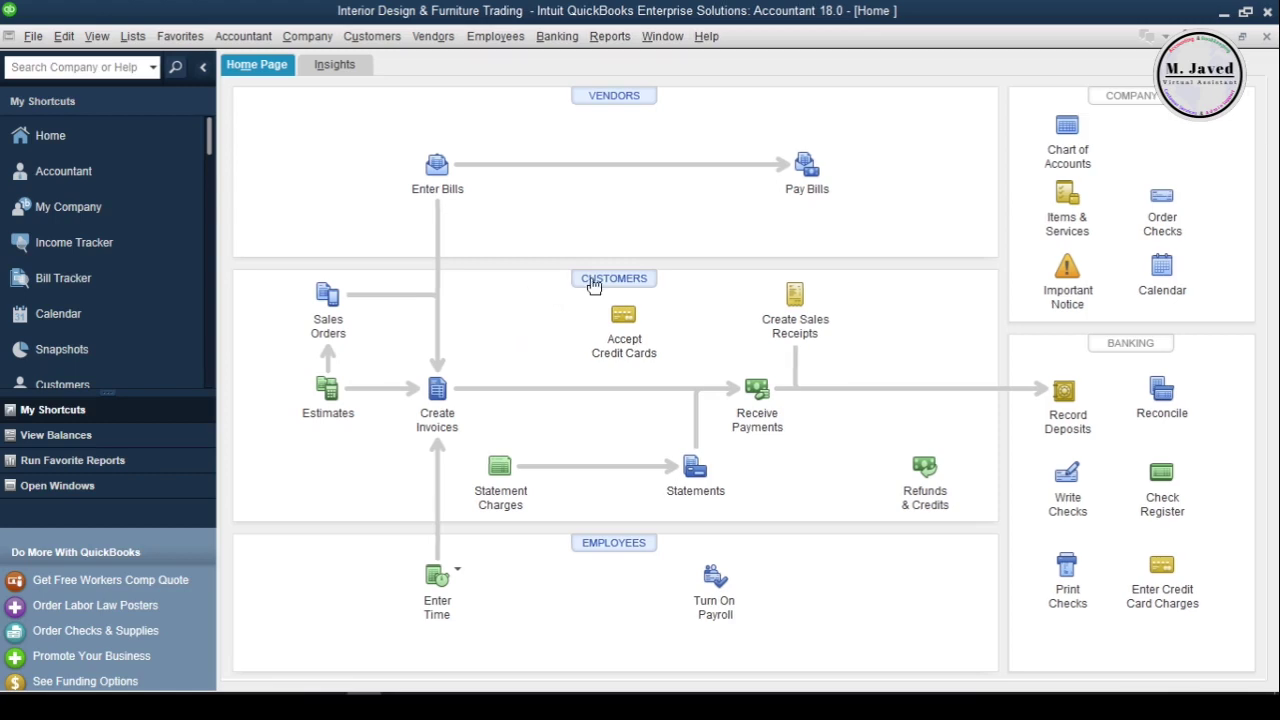
# Open the Customer Center from the QuickBooks Home page.
pyautogui.click(592, 284)
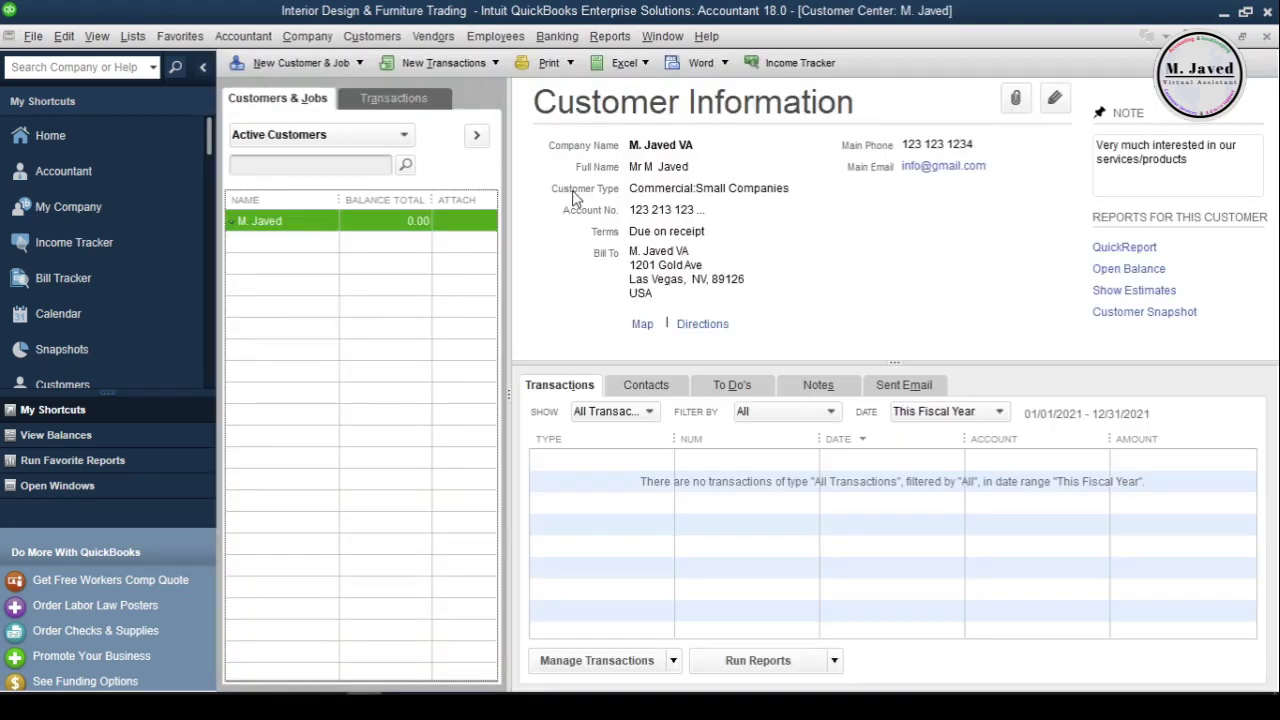
# Choose Import from Excel in the Customer Center's Excel menu and confirm to reach Add/Edit Multiple List Entries.
pyautogui.click(645, 66)
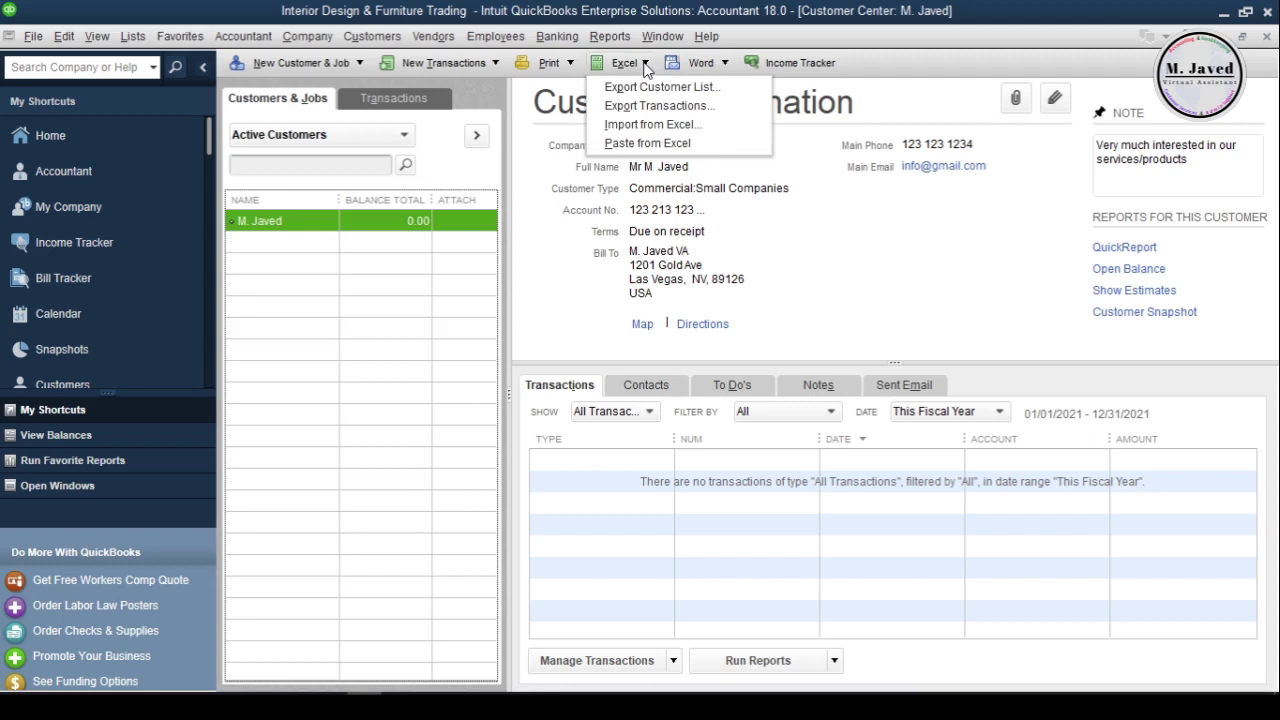
pyautogui.click(716, 136)
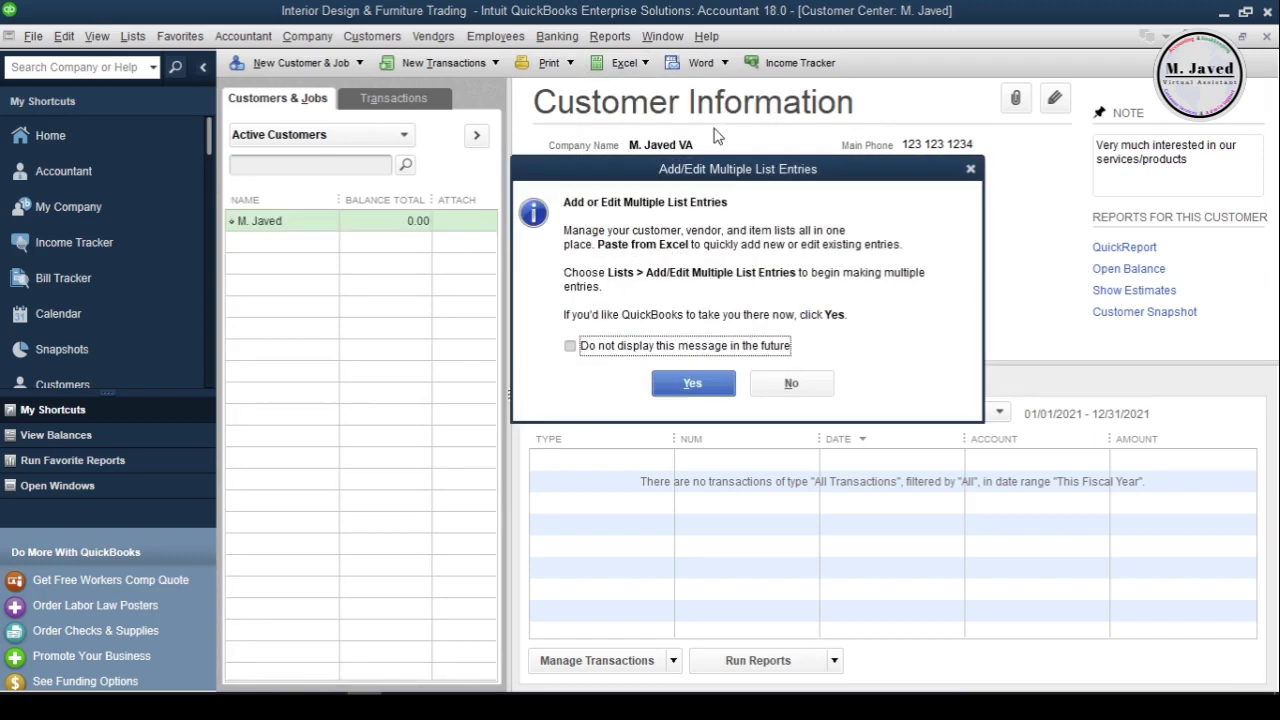
pyautogui.click(705, 384)
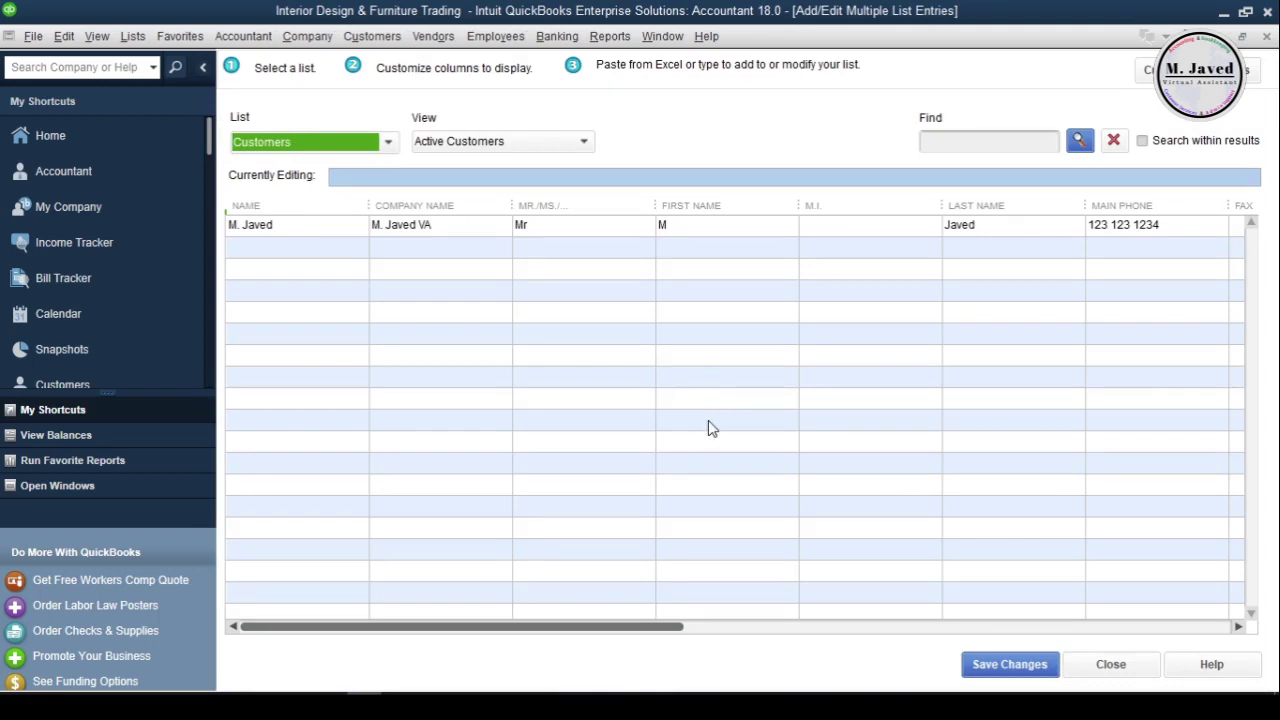
# Review the View and List dropdowns, keeping the Active Customers view on the Customers list.
pyautogui.moveTo(674, 626); pyautogui.dragTo(640, 628)
pyautogui.click(584, 142)
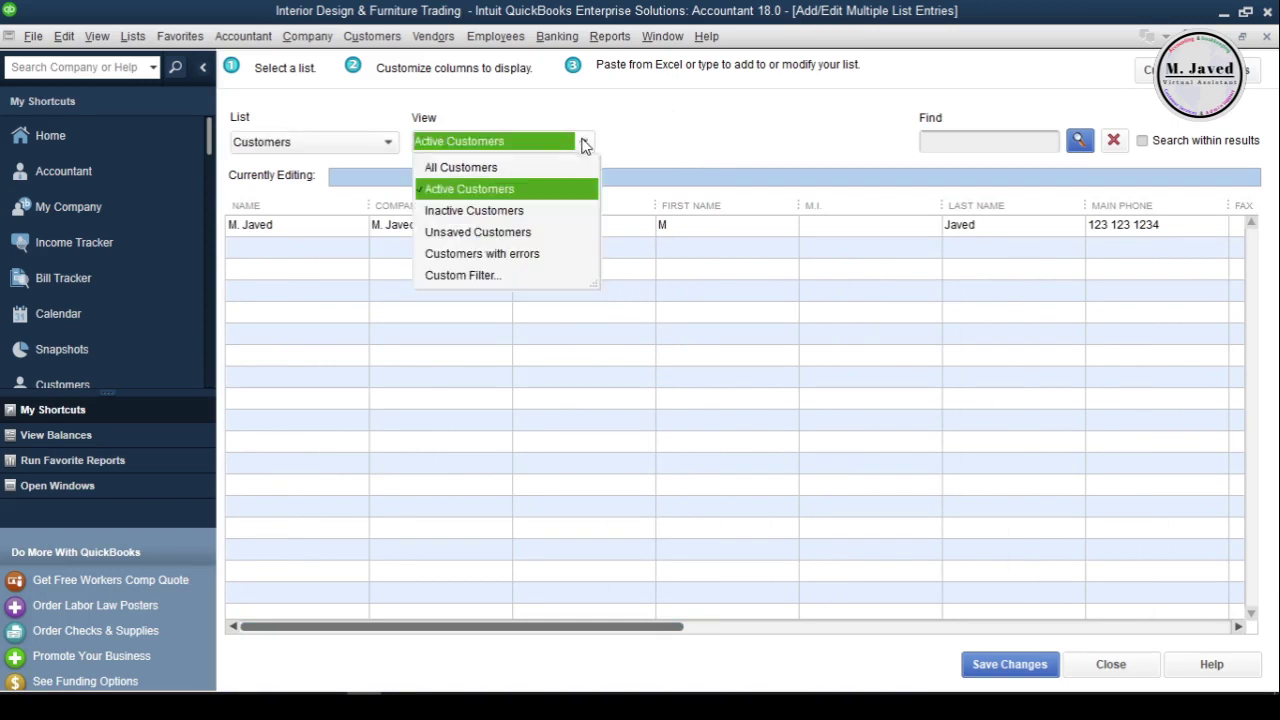
pyautogui.click(660, 132)
pyautogui.click(388, 143)
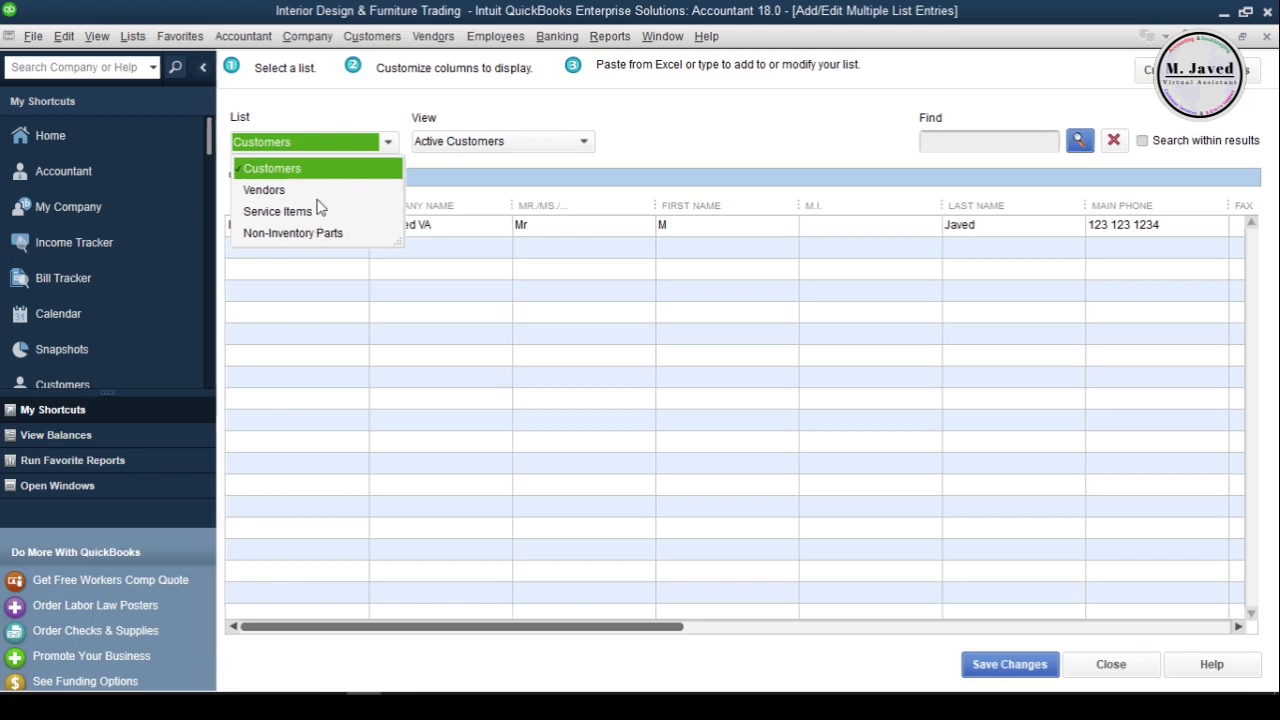
pyautogui.click(632, 136)
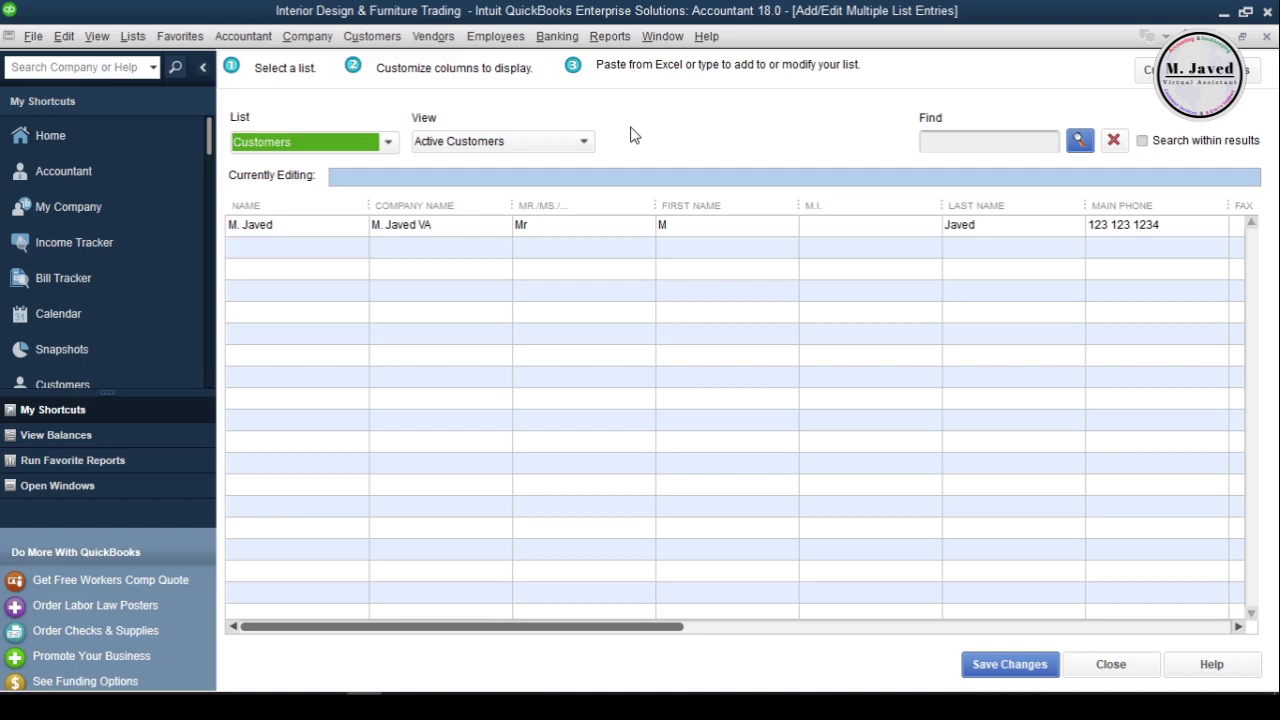
# Try a Find search on the customer entries and minimize QuickBooks to the desktop.
pyautogui.click(981, 141)
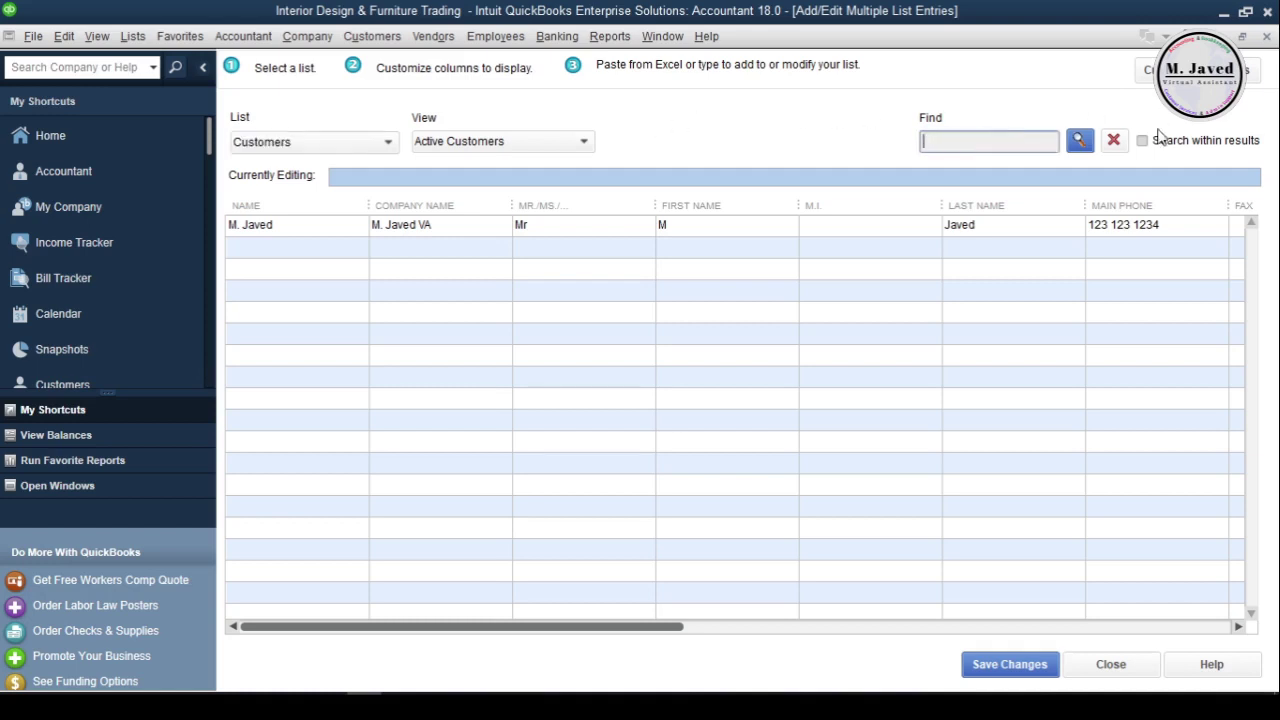
pyautogui.click(1080, 141)
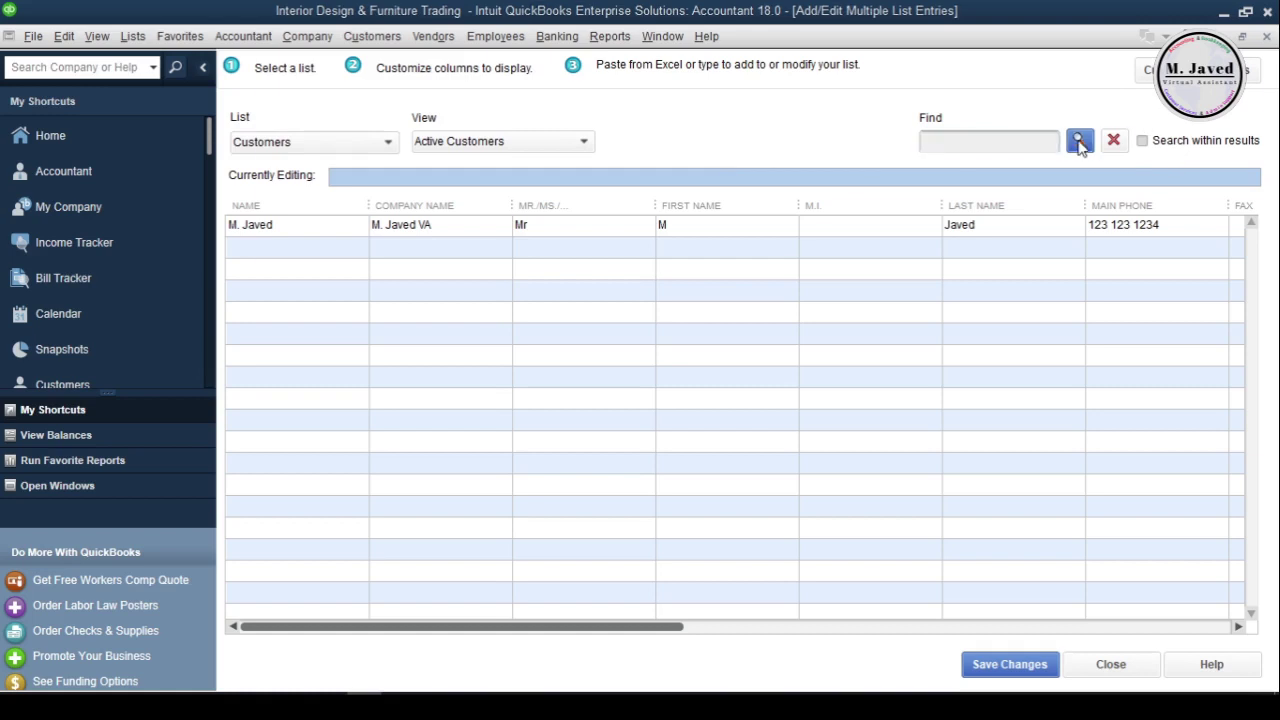
pyautogui.click(749, 106)
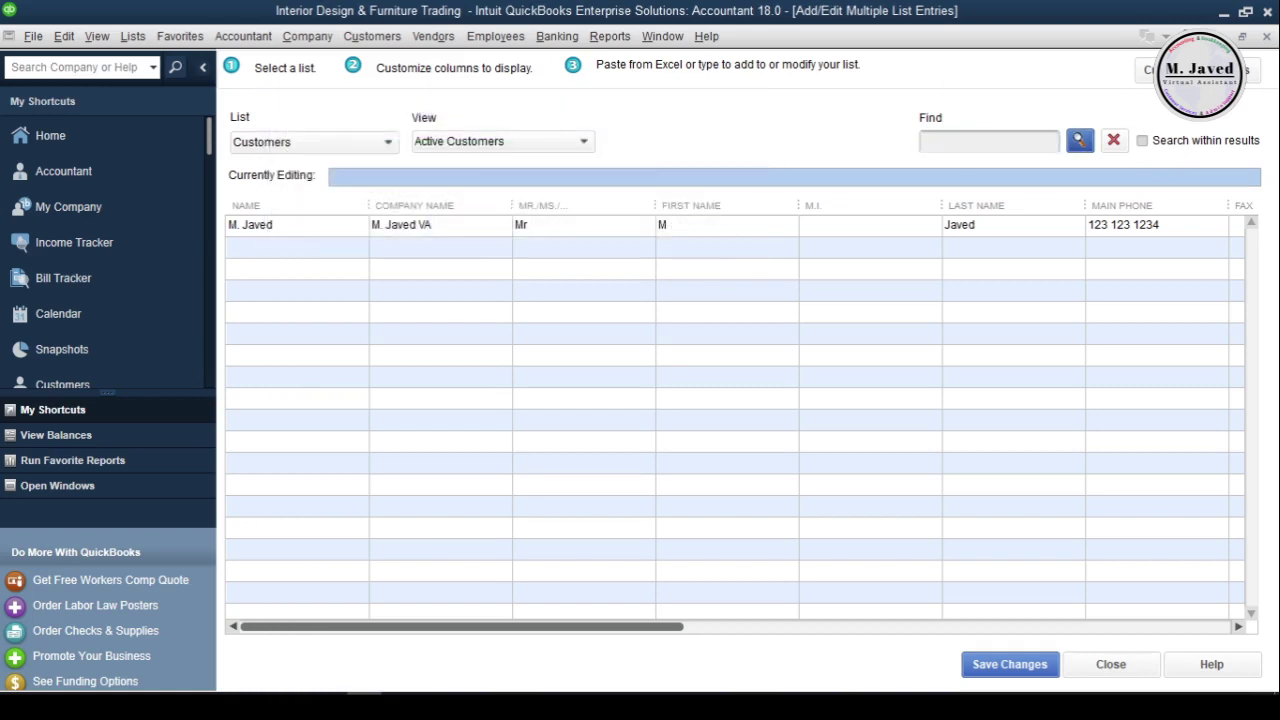
pyautogui.click(1222, 20)
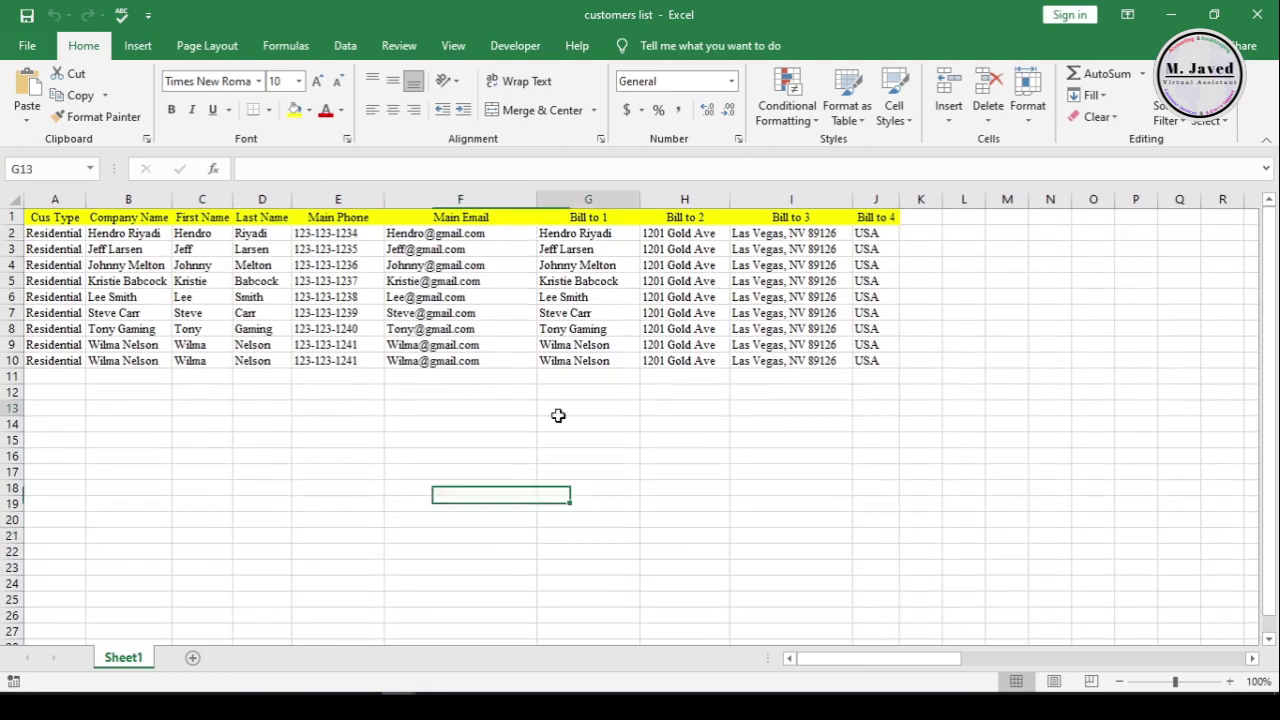
# Zoom into customers list.xlsx, check row 1 headings from Cus Type to Bill to 1, and return to QuickBooks.
pyautogui.click(560, 410)
pyautogui.scroll(7, 1255, 668)
pyautogui.moveTo(880, 658); pyautogui.dragTo(829, 663)
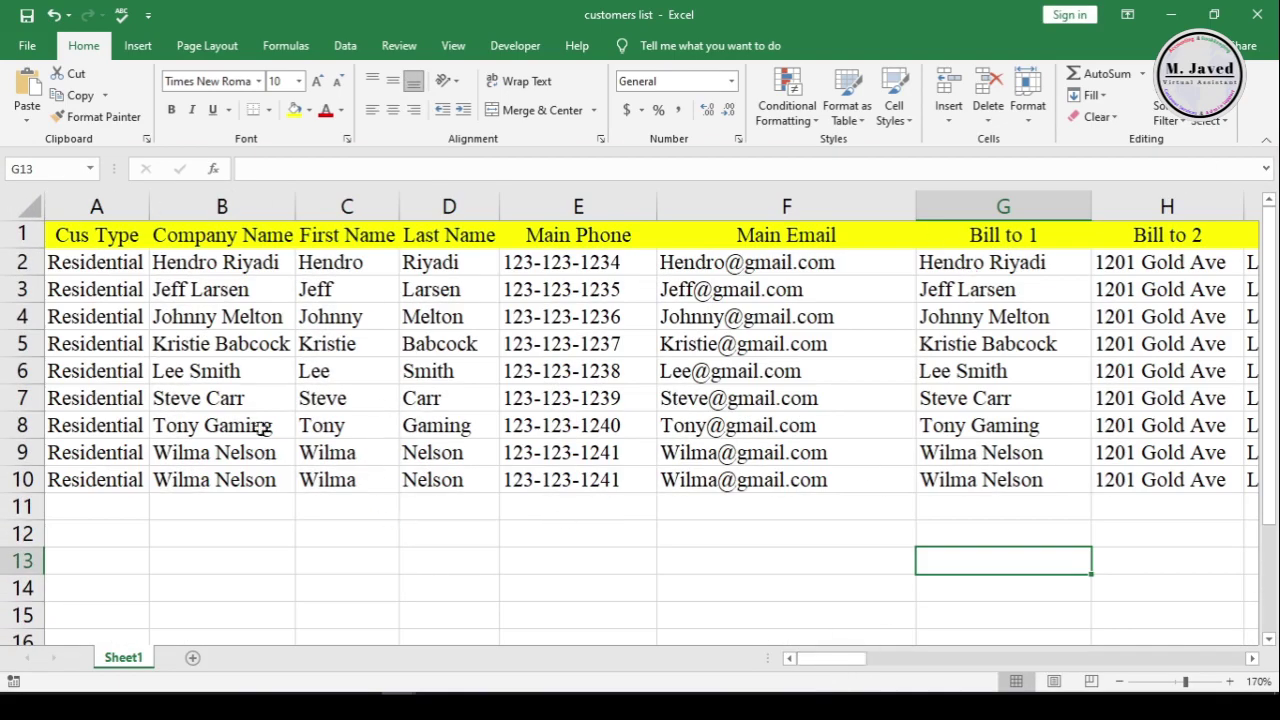
pyautogui.click(97, 244)
pyautogui.click(222, 235)
pyautogui.click(347, 235)
pyautogui.click(449, 235)
pyautogui.click(578, 235)
pyautogui.click(786, 235)
pyautogui.click(1003, 235)
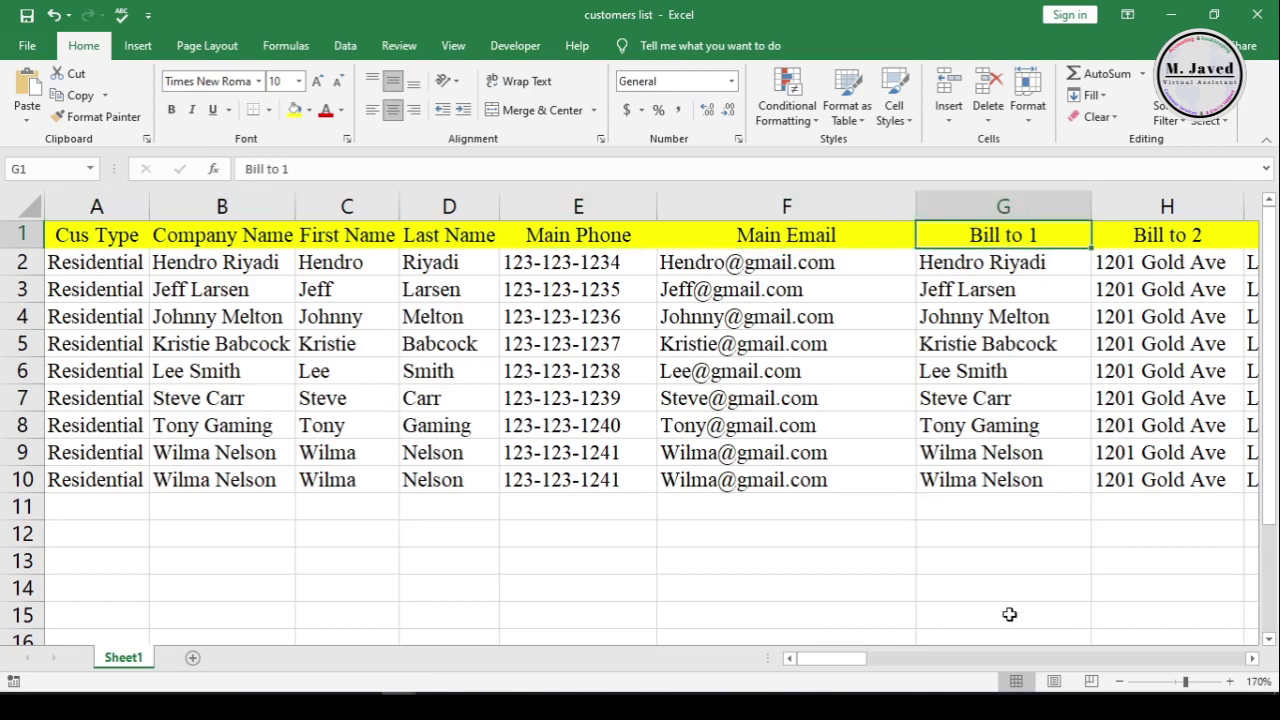
pyautogui.moveTo(823, 660); pyautogui.dragTo(419, 571)
pyautogui.hotkey('alt', 'Tab')
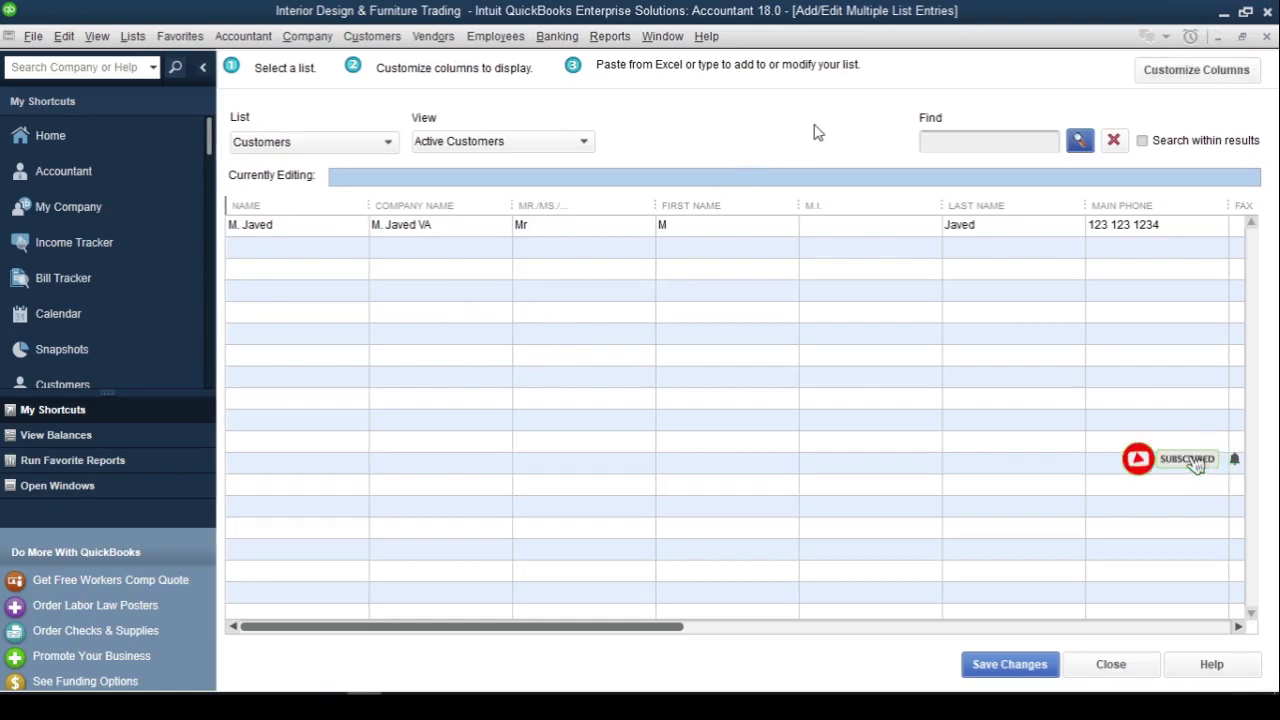
# In Customize Columns, remove Mr./Ms., M.I., Fax, Alt. Phone and CC Email from the grid.
pyautogui.click(1198, 76)
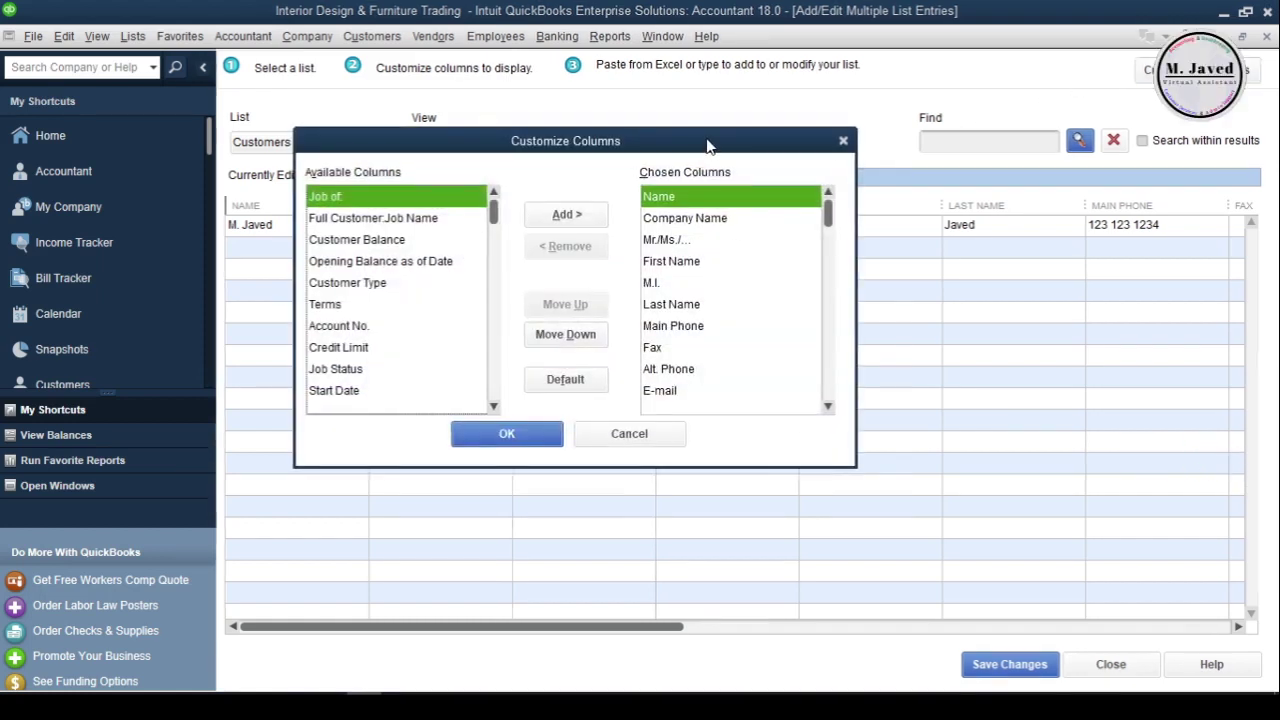
pyautogui.moveTo(707, 146); pyautogui.dragTo(741, 195)
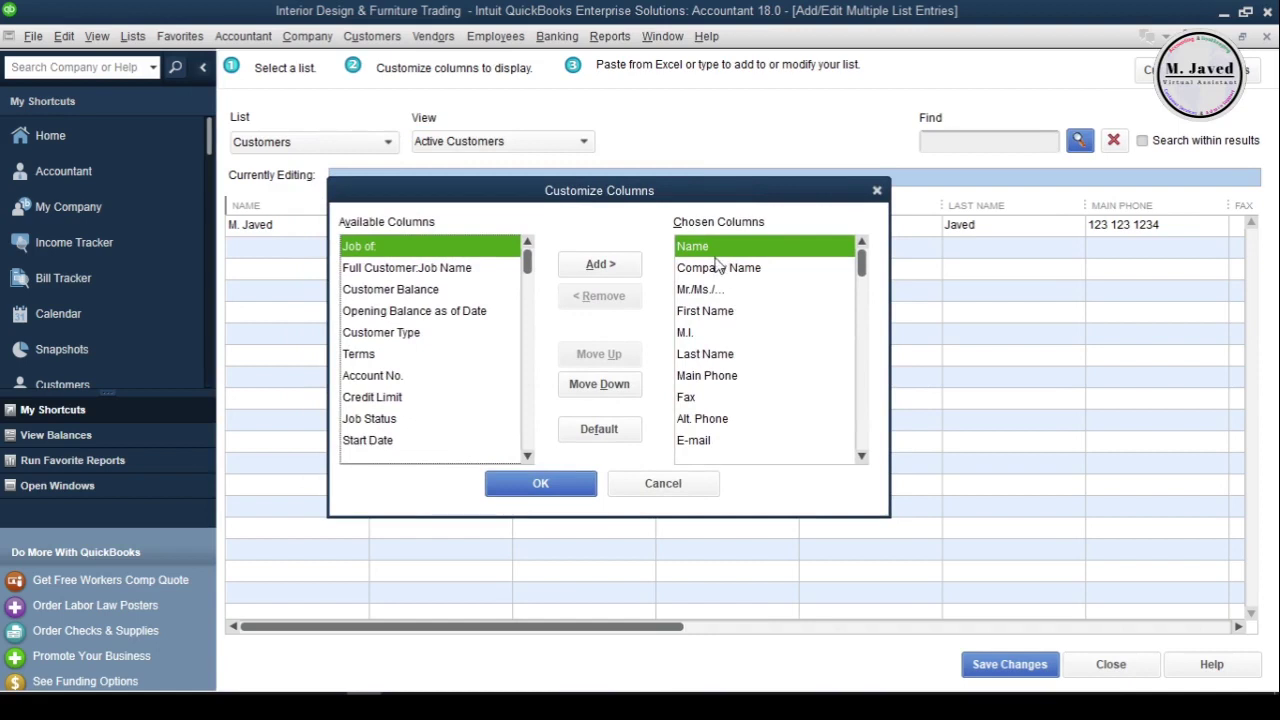
pyautogui.doubleClick(720, 289)
pyautogui.click(712, 311)
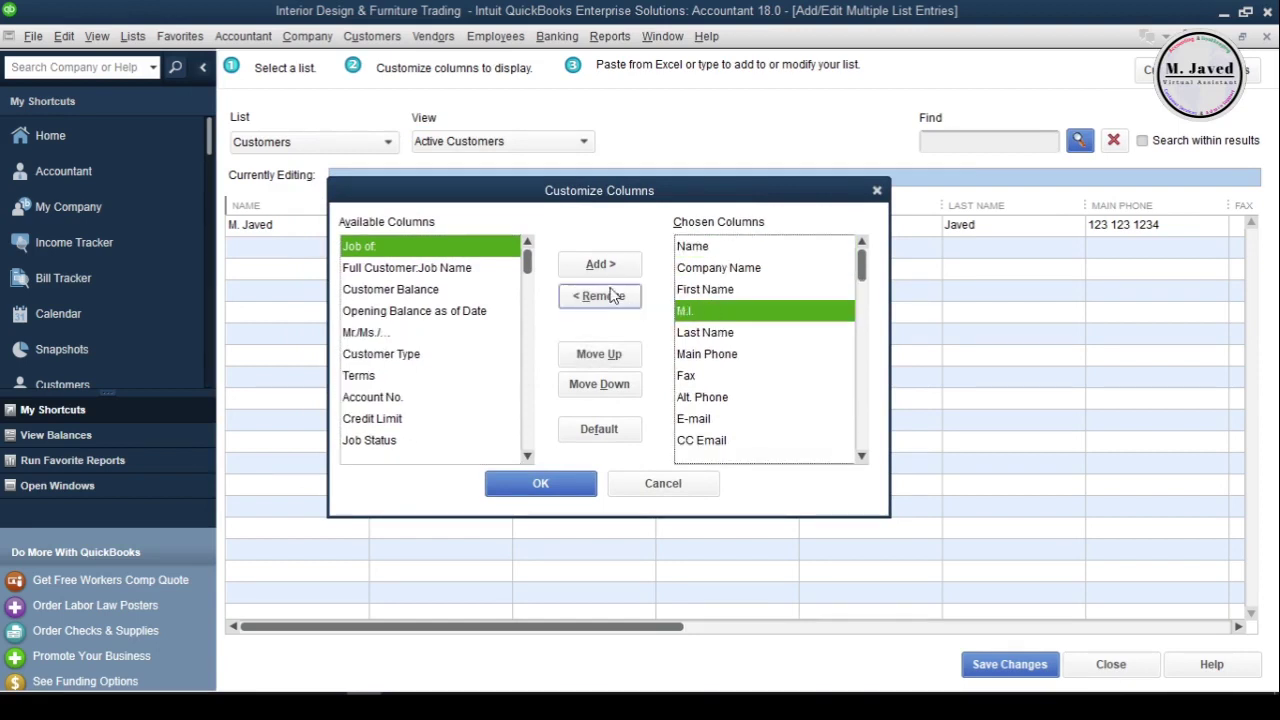
pyautogui.click(606, 295)
pyautogui.click(690, 375)
pyautogui.click(606, 295)
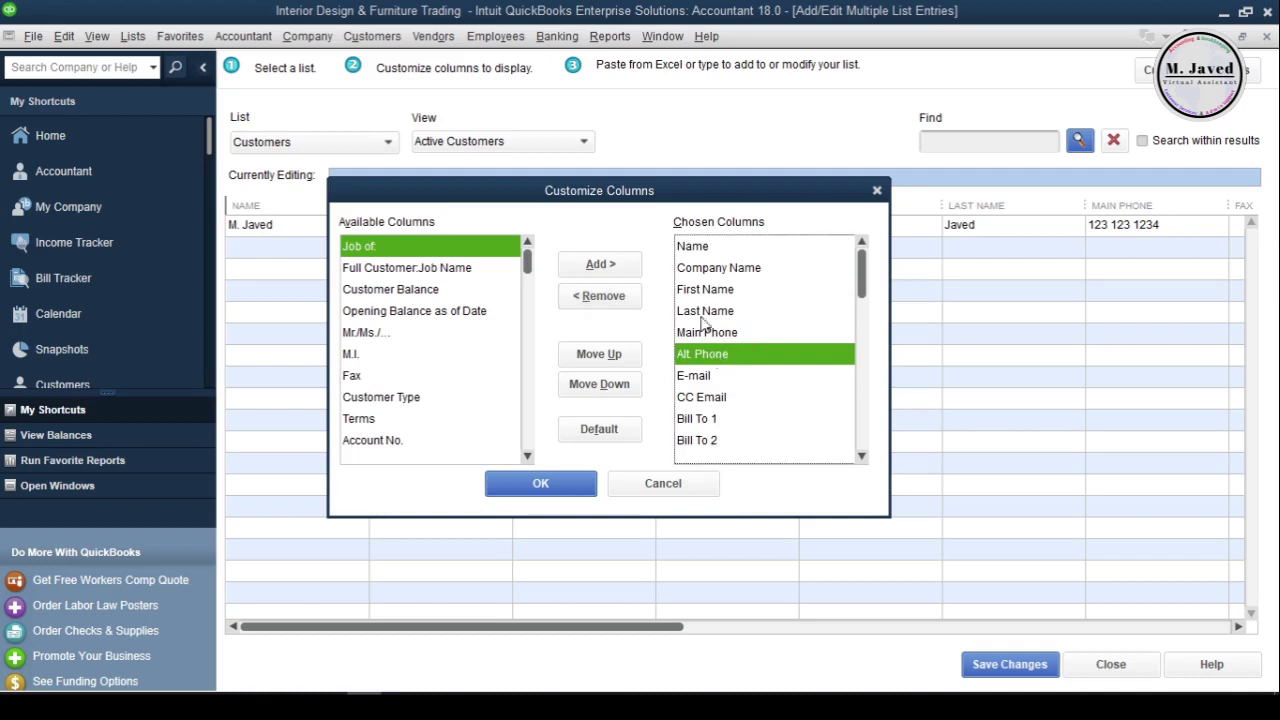
pyautogui.click(600, 295)
pyautogui.click(714, 375)
pyautogui.click(600, 295)
pyautogui.click(797, 375)
# Add the Customer Type column, move it to the front of the order, and confirm.
pyautogui.scroll(-1, 794, 375)
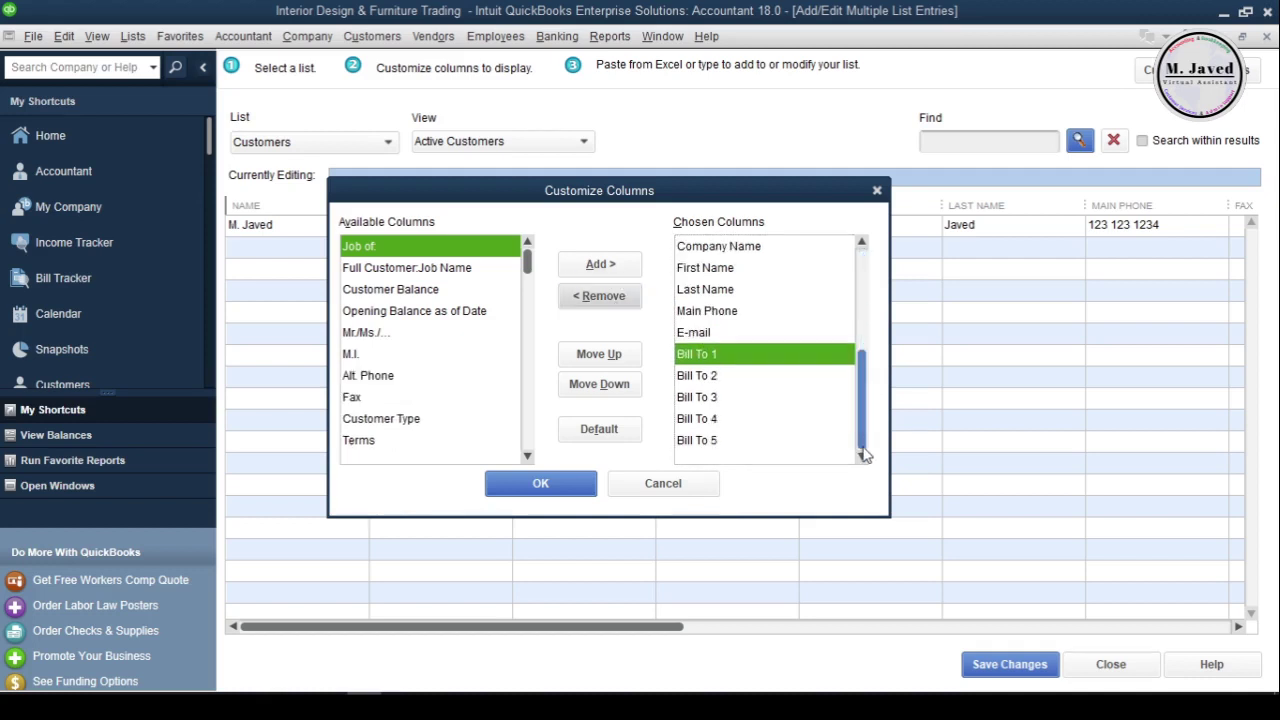
pyautogui.scroll(1, 794, 375)
pyautogui.scroll(-1, 468, 266)
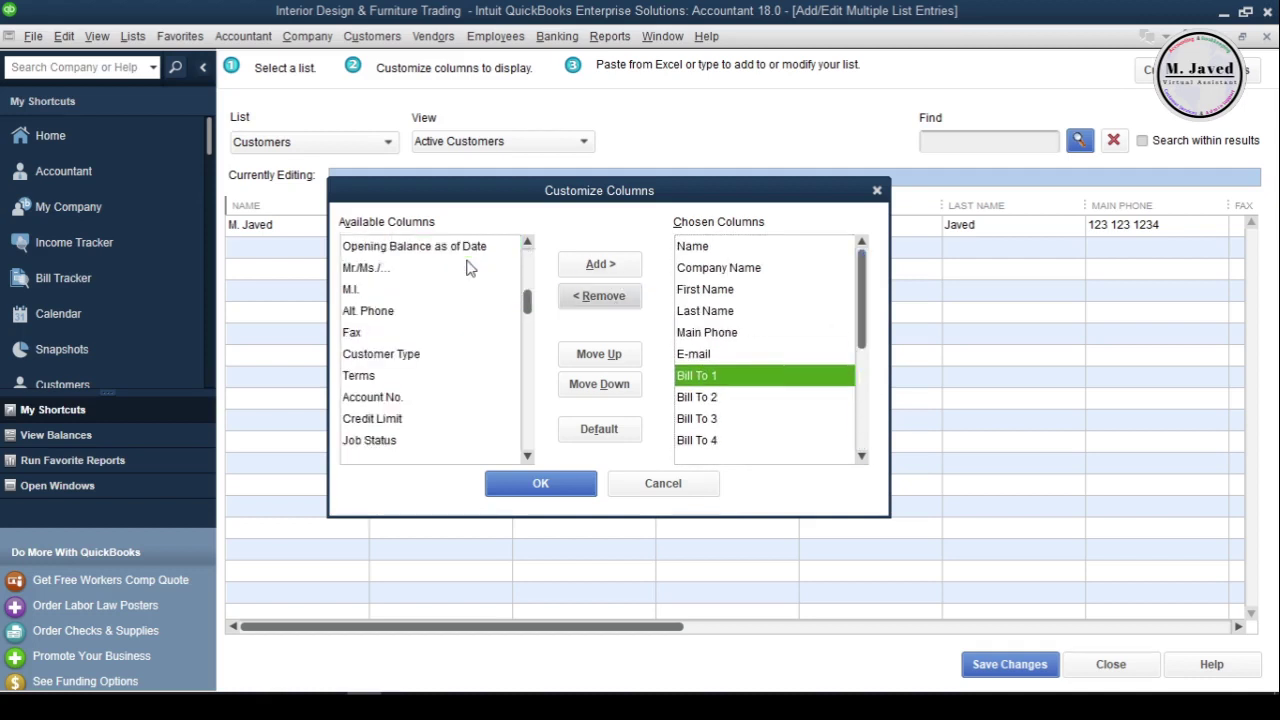
pyautogui.click(435, 358)
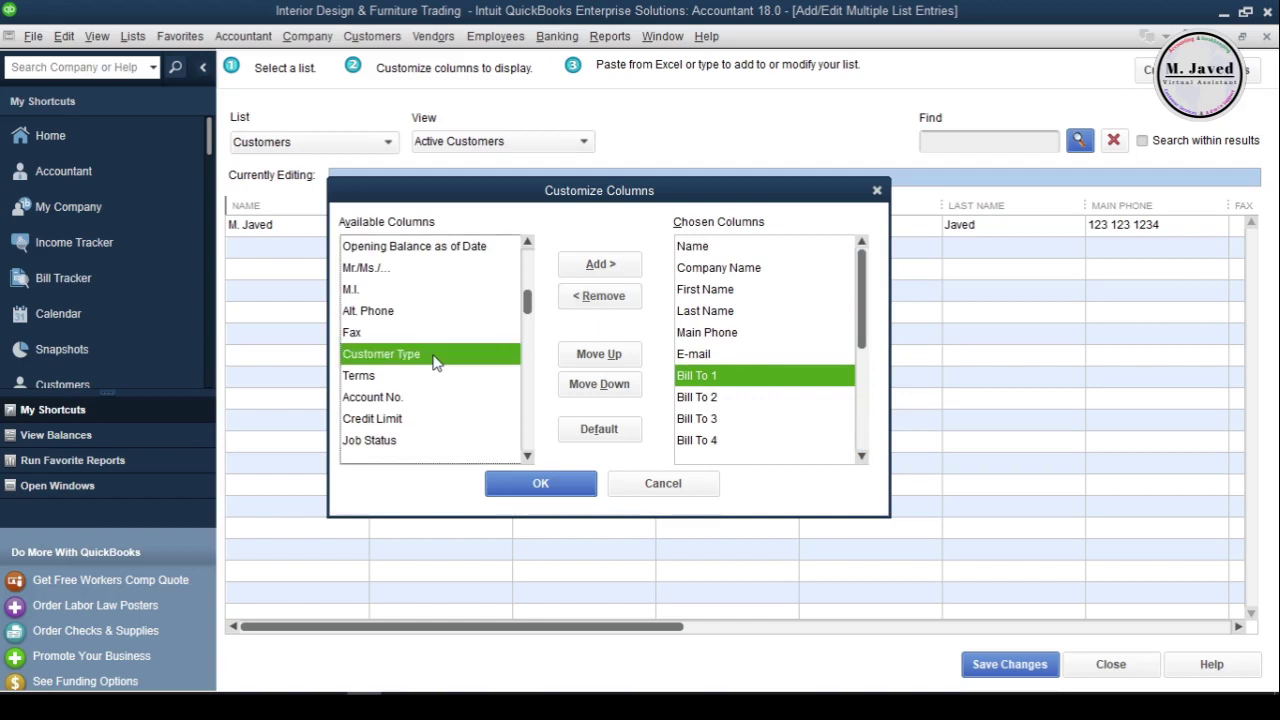
pyautogui.click(600, 265)
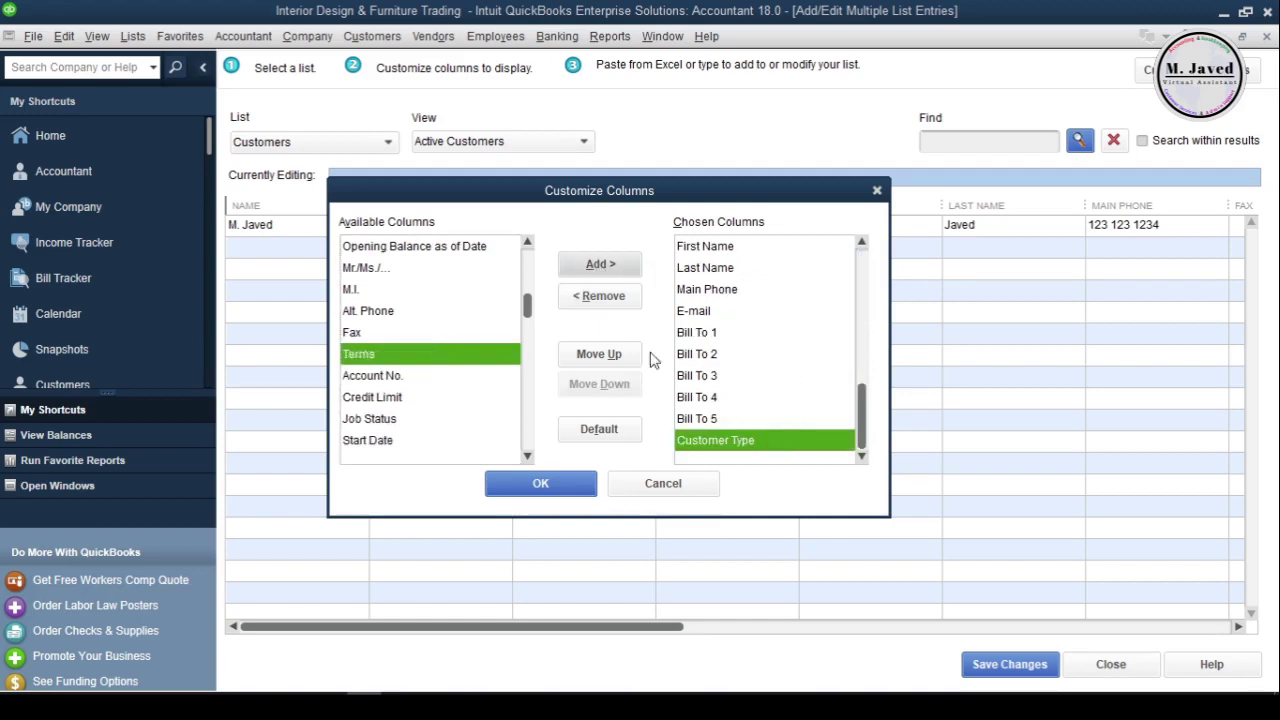
pyautogui.click(600, 354)
pyautogui.click(600, 354)
pyautogui.click(600, 354)
pyautogui.doubleClick(600, 384)
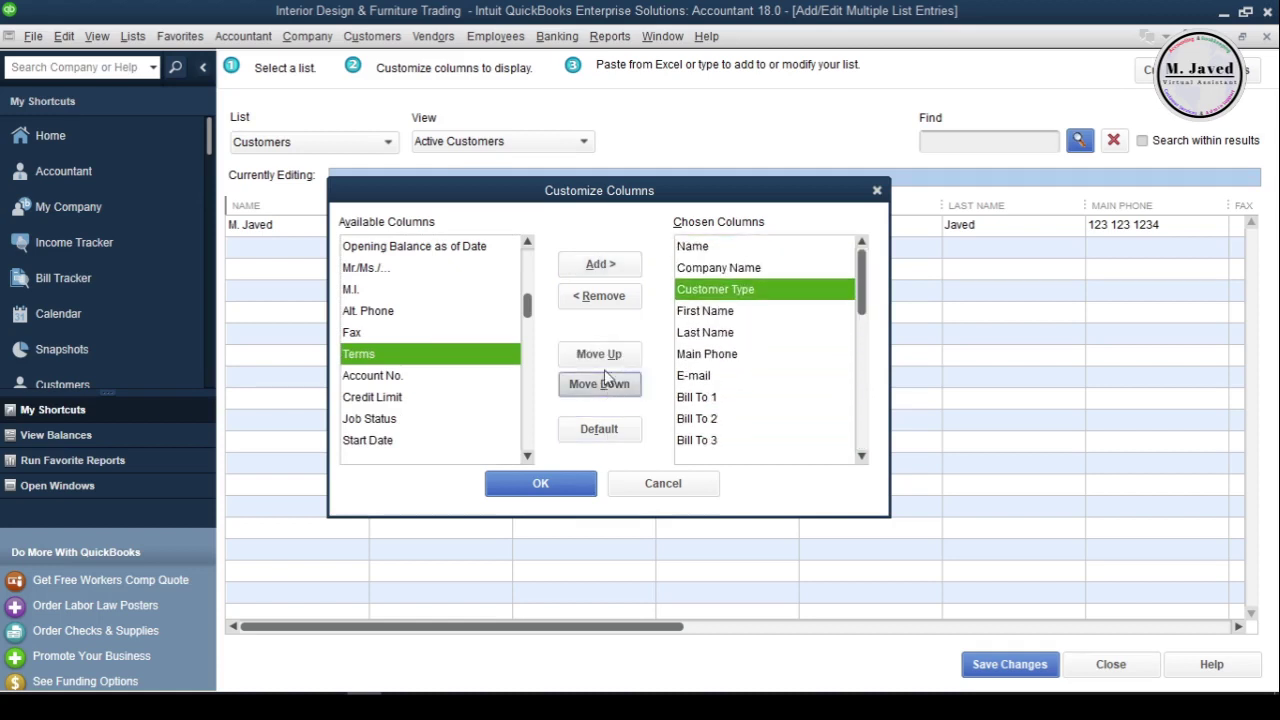
pyautogui.click(597, 358)
pyautogui.click(597, 358)
pyautogui.click(546, 485)
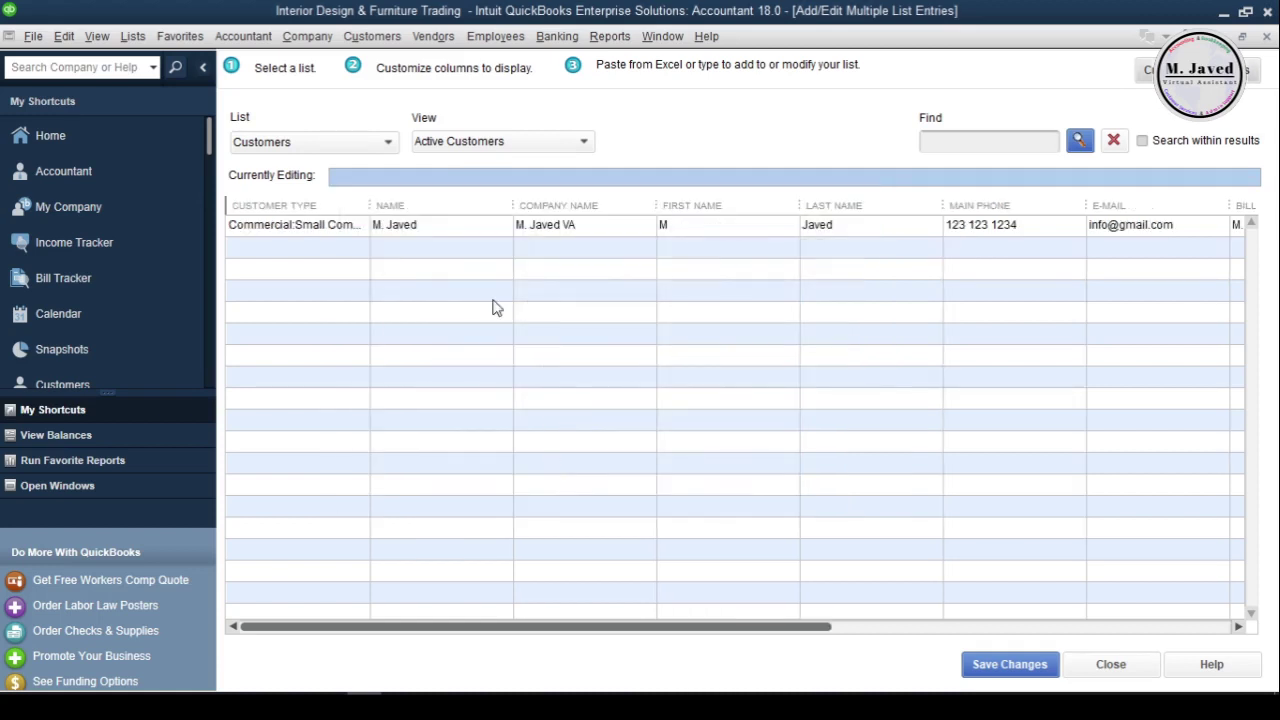
# Copy the nine first names from Excel C2:C10 into the grid's Name column.
pyautogui.moveTo(742, 626); pyautogui.dragTo(672, 640)
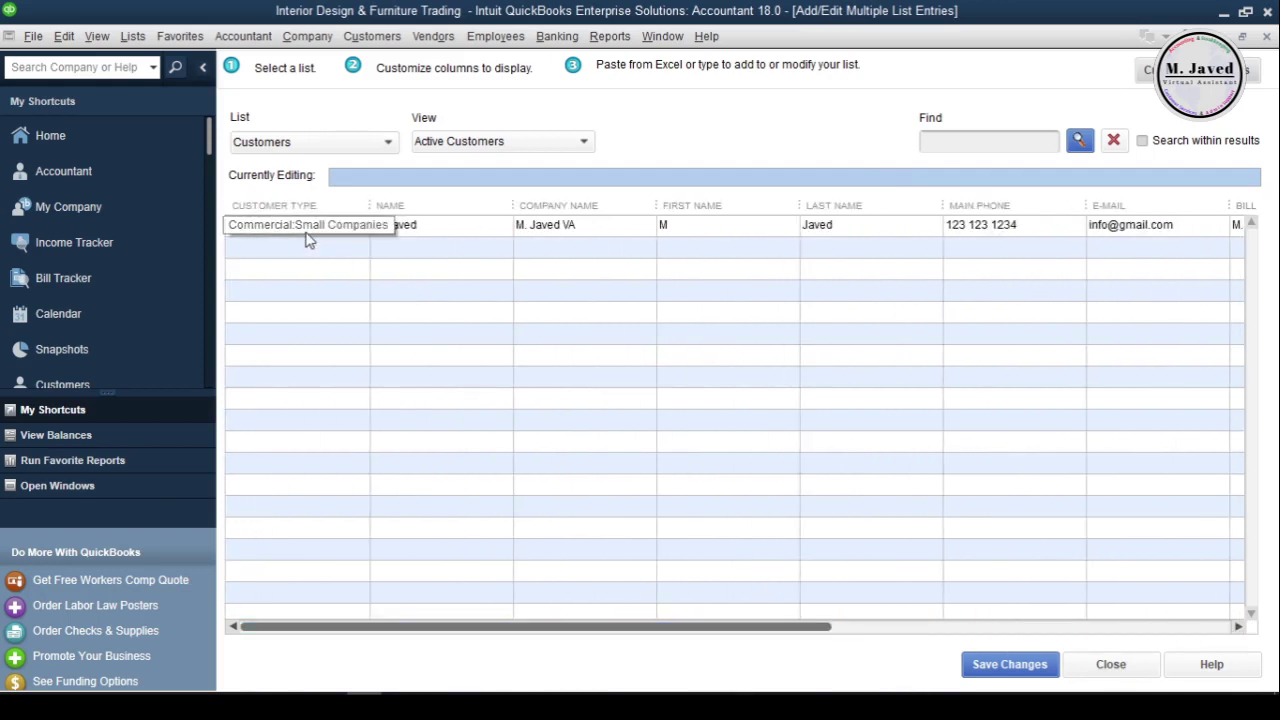
pyautogui.click(424, 246)
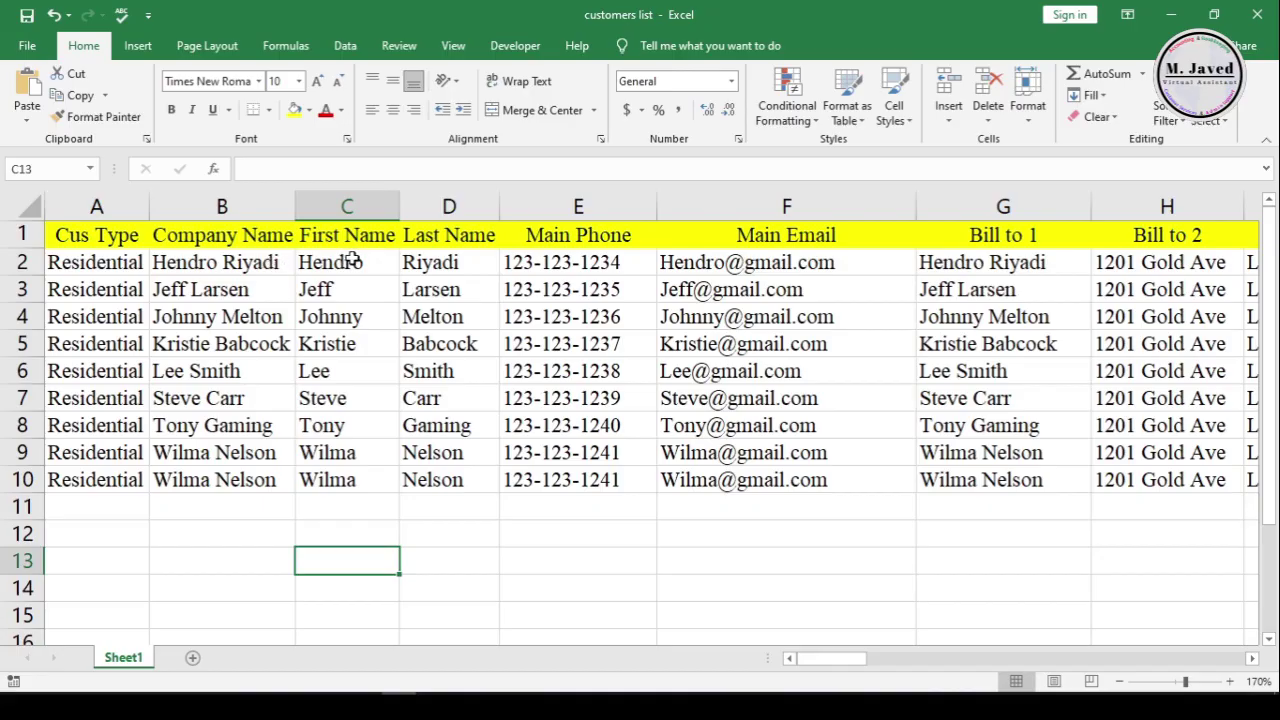
pyautogui.moveTo(345, 260); pyautogui.dragTo(343, 480)
pyautogui.rightClick(343, 480)
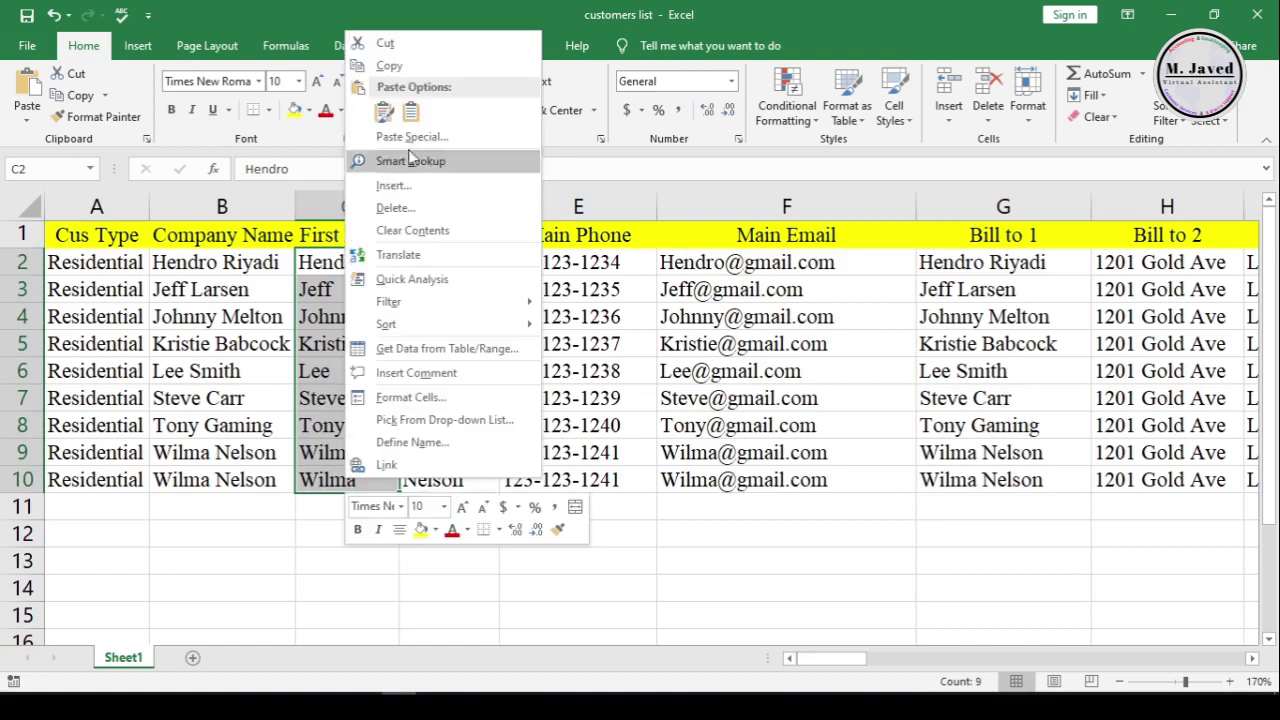
pyautogui.click(390, 63)
pyautogui.click(1213, 14)
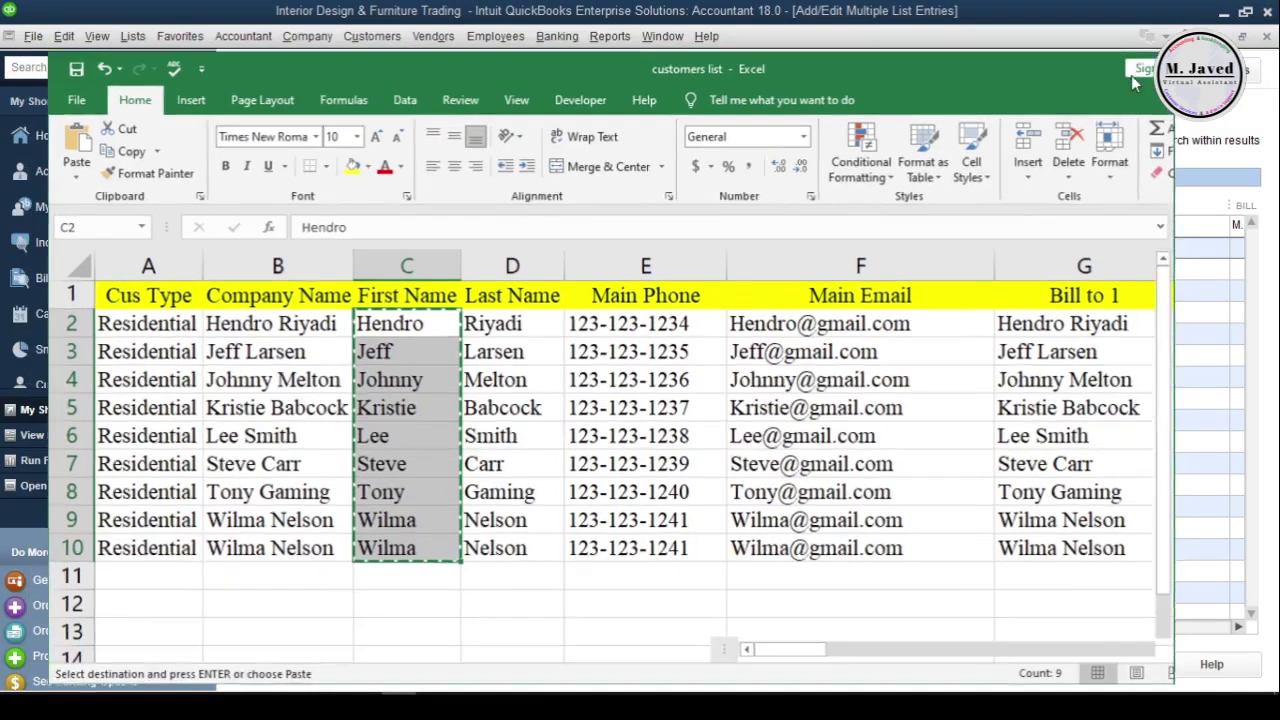
pyautogui.click(812, 30)
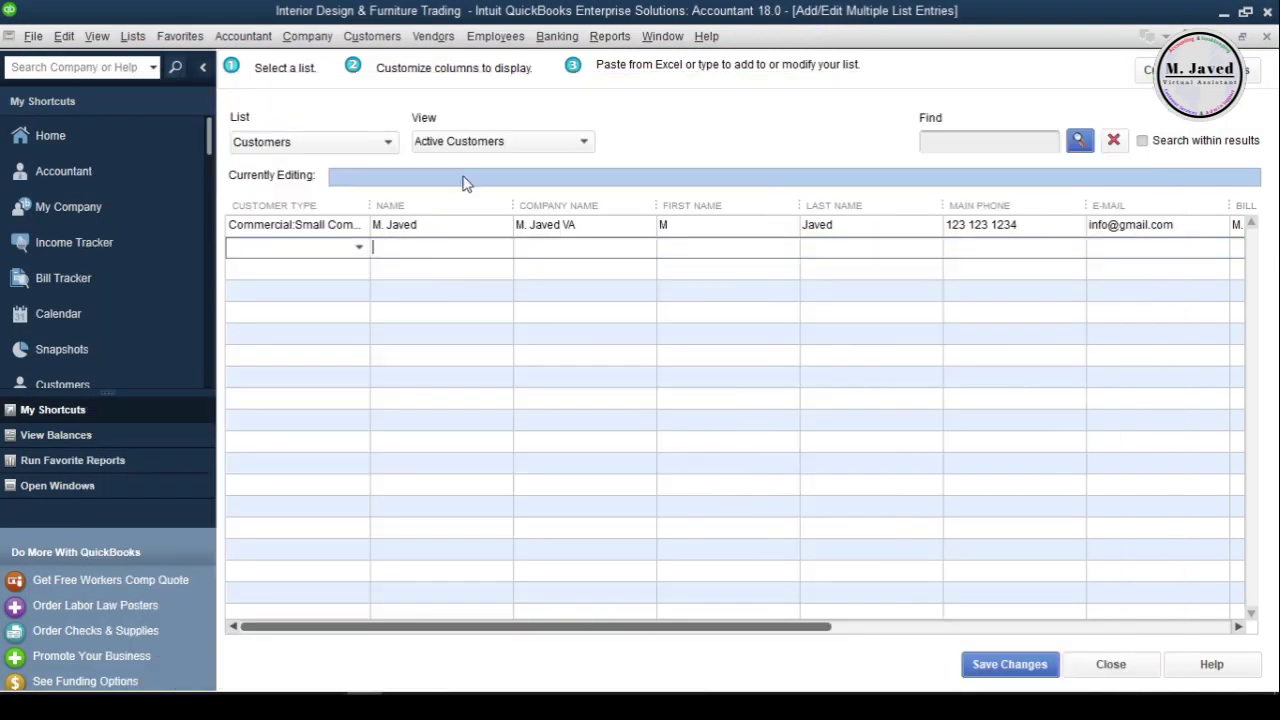
pyautogui.rightClick(406, 247)
pyautogui.click(450, 296)
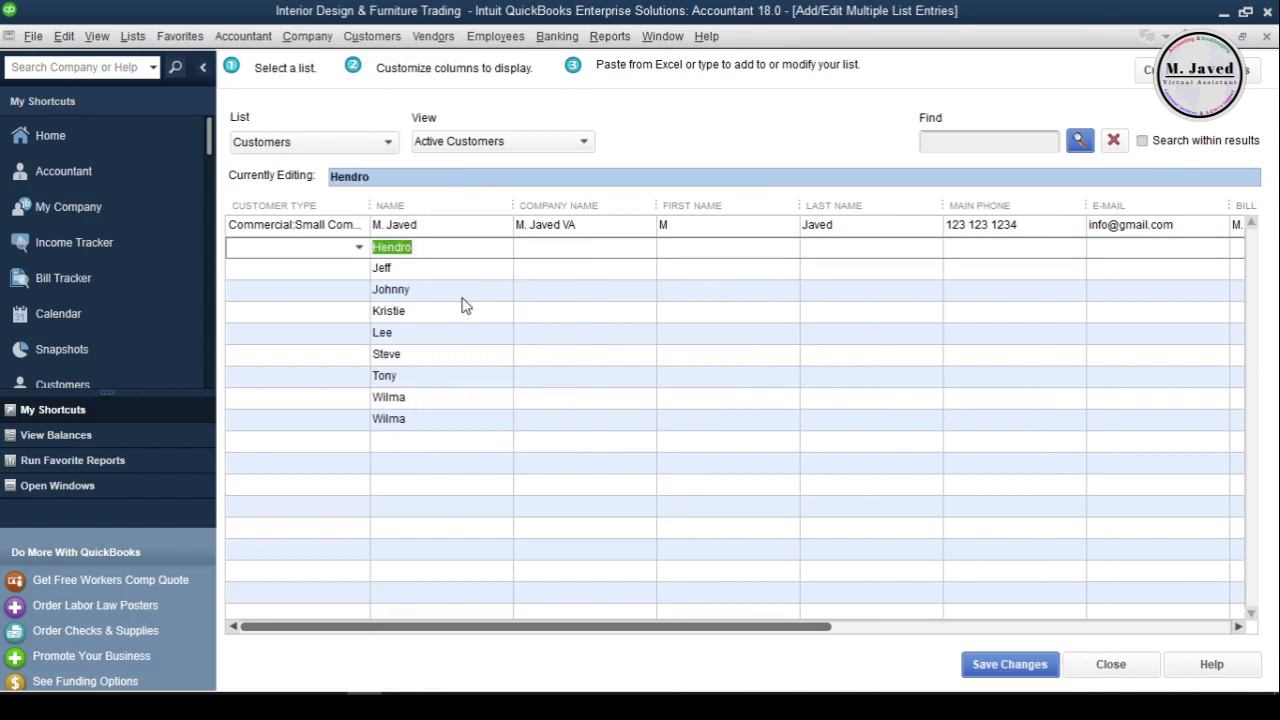
# Paste the nine company names from B2:B10 into the Company Name column.
pyautogui.hotkey('alt', 'Tab')
pyautogui.moveTo(300, 336); pyautogui.dragTo(330, 570)
pyautogui.hotkey('ctrl', 'c')
pyautogui.hotkey('alt', 'Tab')
pyautogui.rightClick(516, 247)
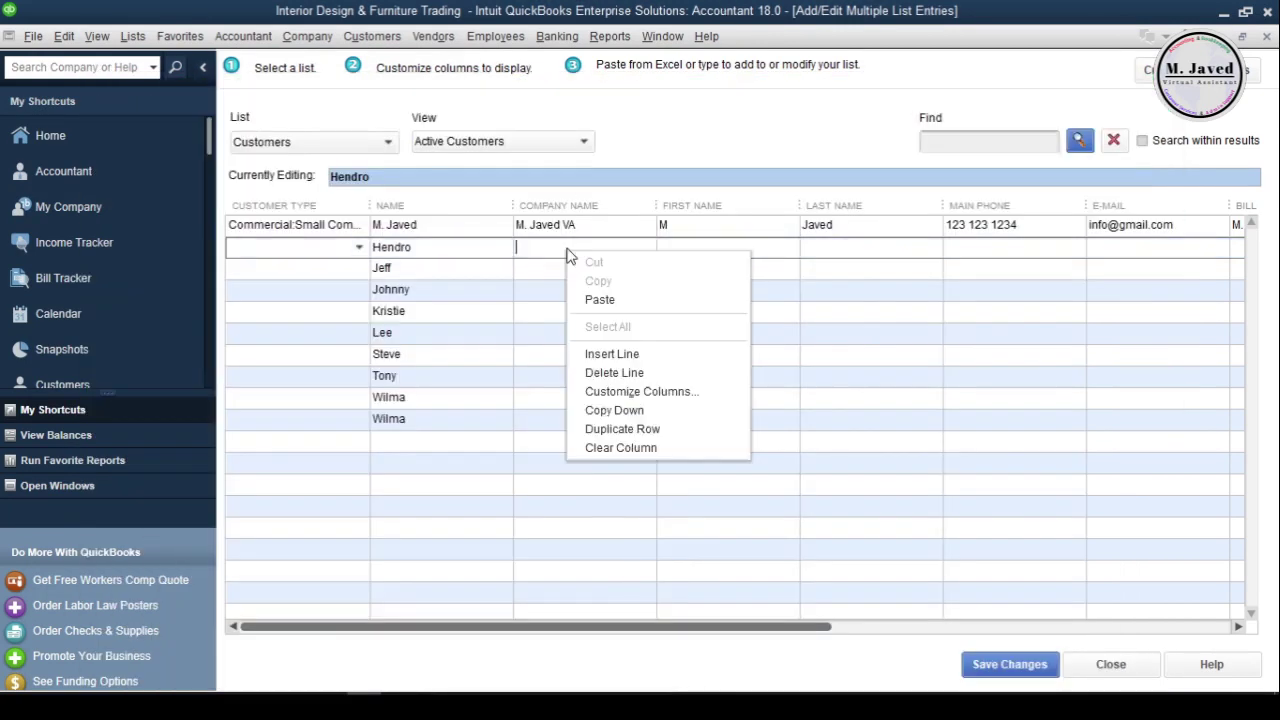
pyautogui.click(588, 297)
# Paste first and last names from C2:D10 into the First Name and Last Name columns.
pyautogui.hotkey('alt', 'Tab')
pyautogui.moveTo(429, 337); pyautogui.dragTo(537, 611)
pyautogui.hotkey('ctrl', 'c')
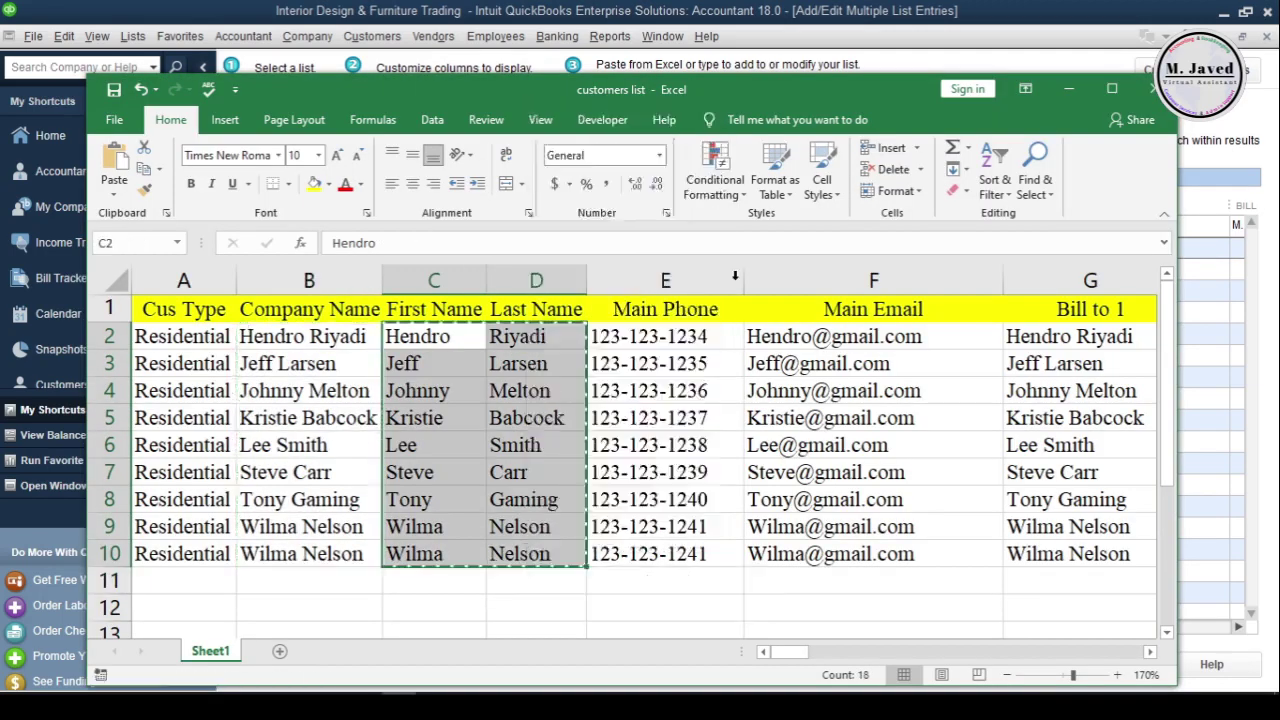
pyautogui.hotkey('alt', 'Tab')
pyautogui.rightClick(766, 247)
pyautogui.click(788, 295)
# Paste phone, e-mail and billing details from E2:J10 starting at the first new customer's Main Phone.
pyautogui.hotkey('alt', 'Tab')
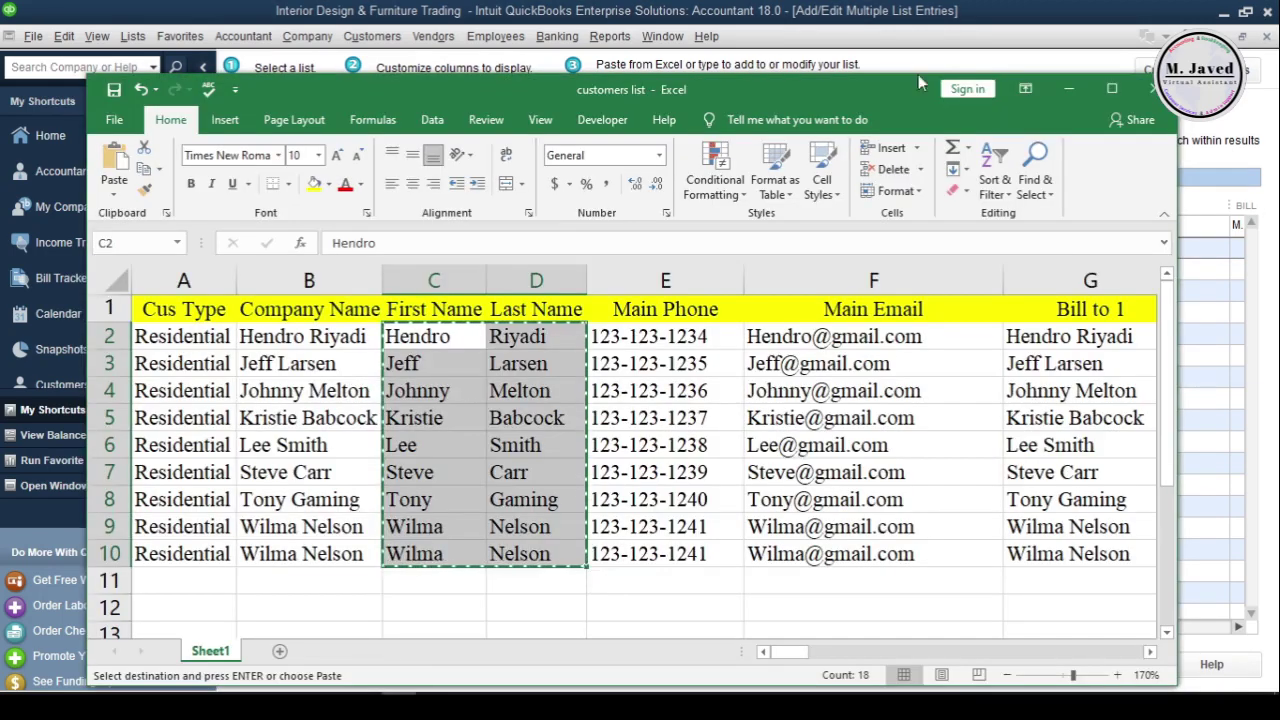
pyautogui.hotkey('alt', 'Tab')
pyautogui.moveTo(820, 627); pyautogui.dragTo(1157, 627)
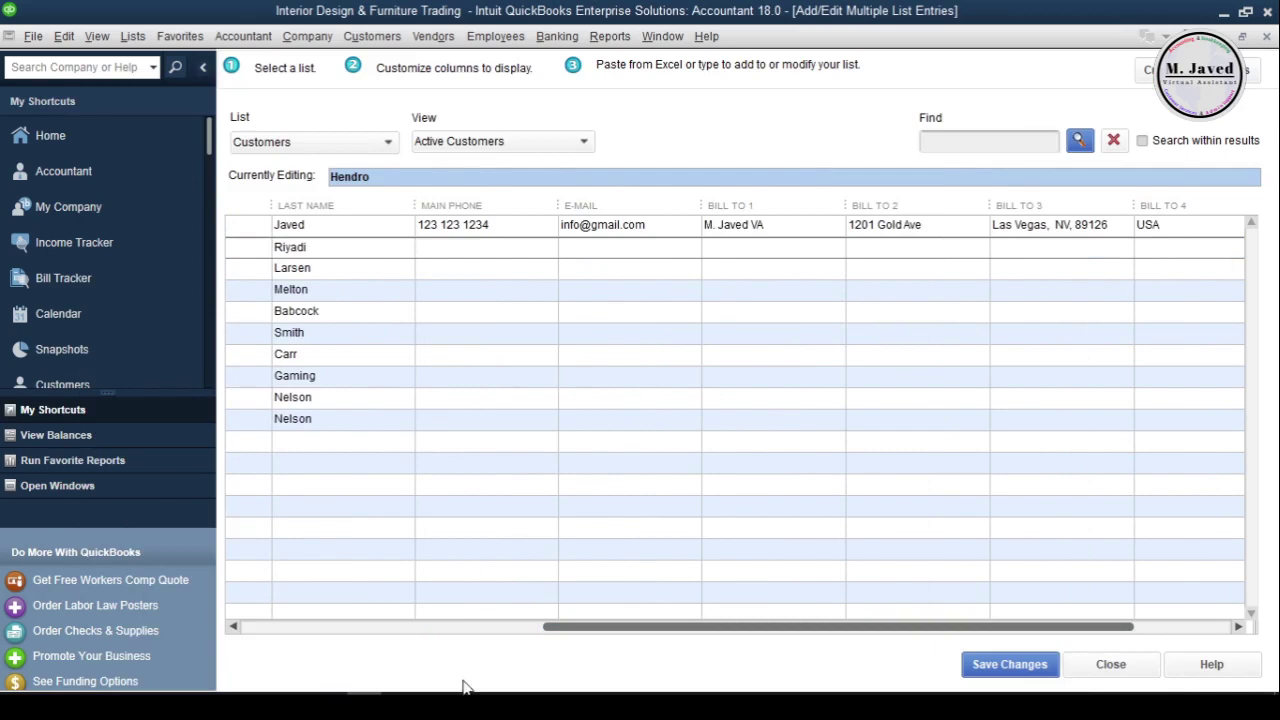
pyautogui.hotkey('alt', 'Tab')
pyautogui.moveTo(663, 414); pyautogui.dragTo(940, 548)
pyautogui.hotkey('ctrl', 'c')
pyautogui.hotkey('alt', 'Tab')
pyautogui.rightClick(472, 250)
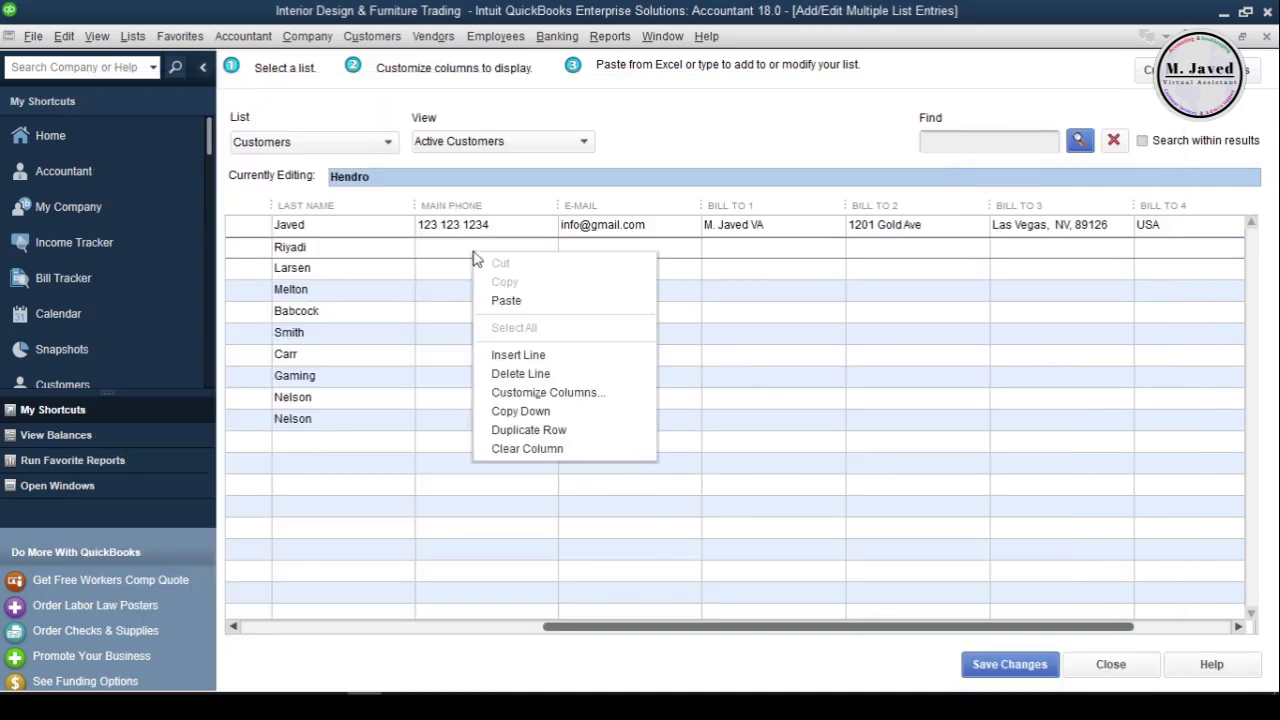
pyautogui.click(500, 298)
# Set the first new customer's type to Residential and Copy Down to all rows below.
pyautogui.moveTo(820, 627); pyautogui.dragTo(660, 627)
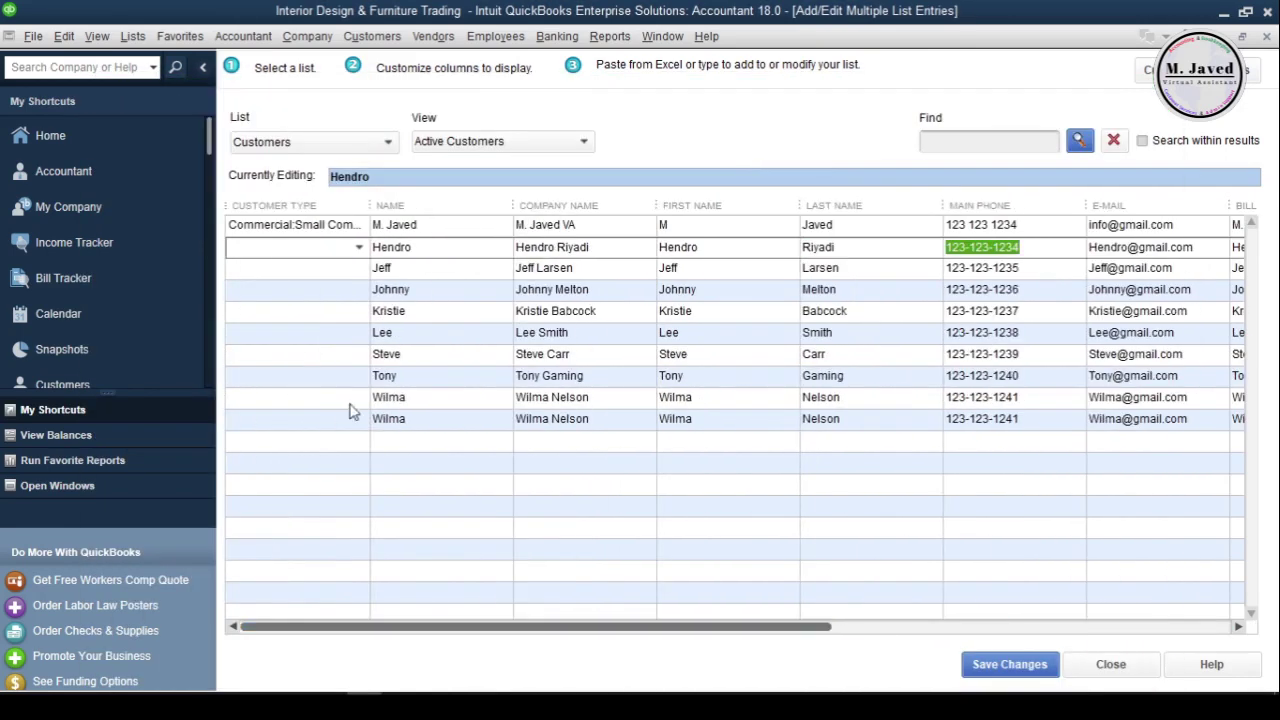
pyautogui.click(333, 249)
pyautogui.click(358, 249)
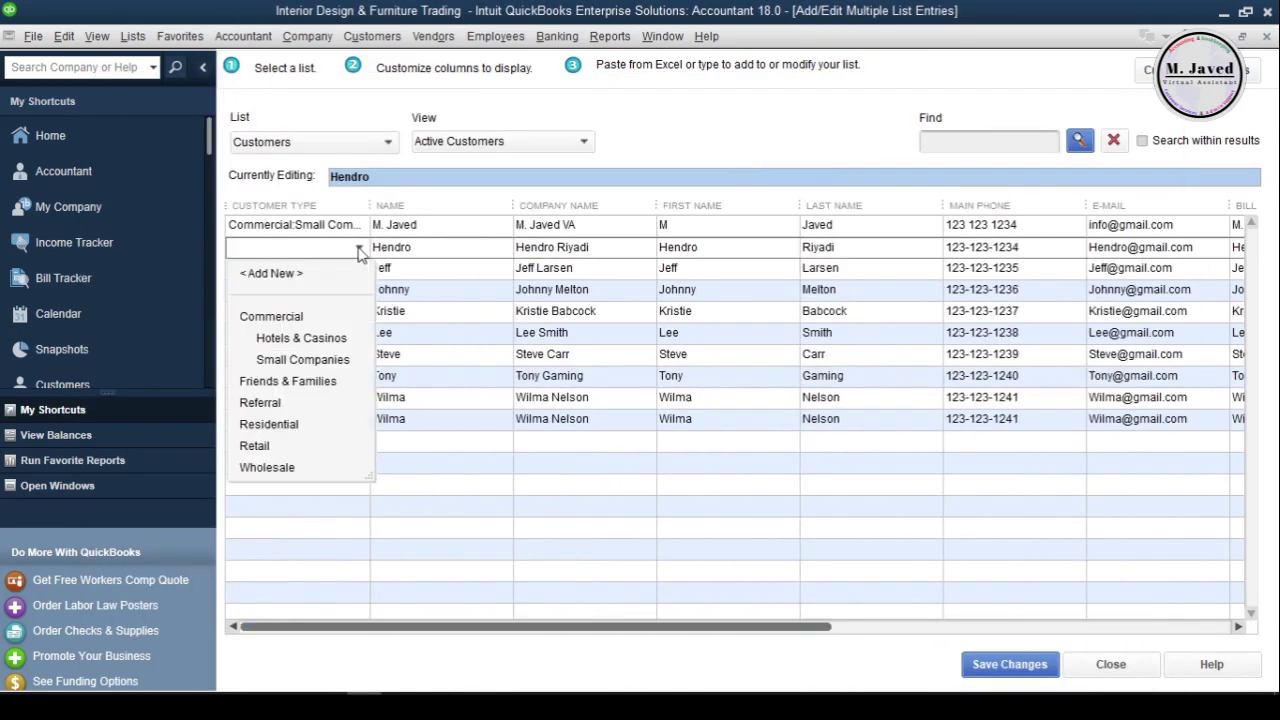
pyautogui.click(293, 426)
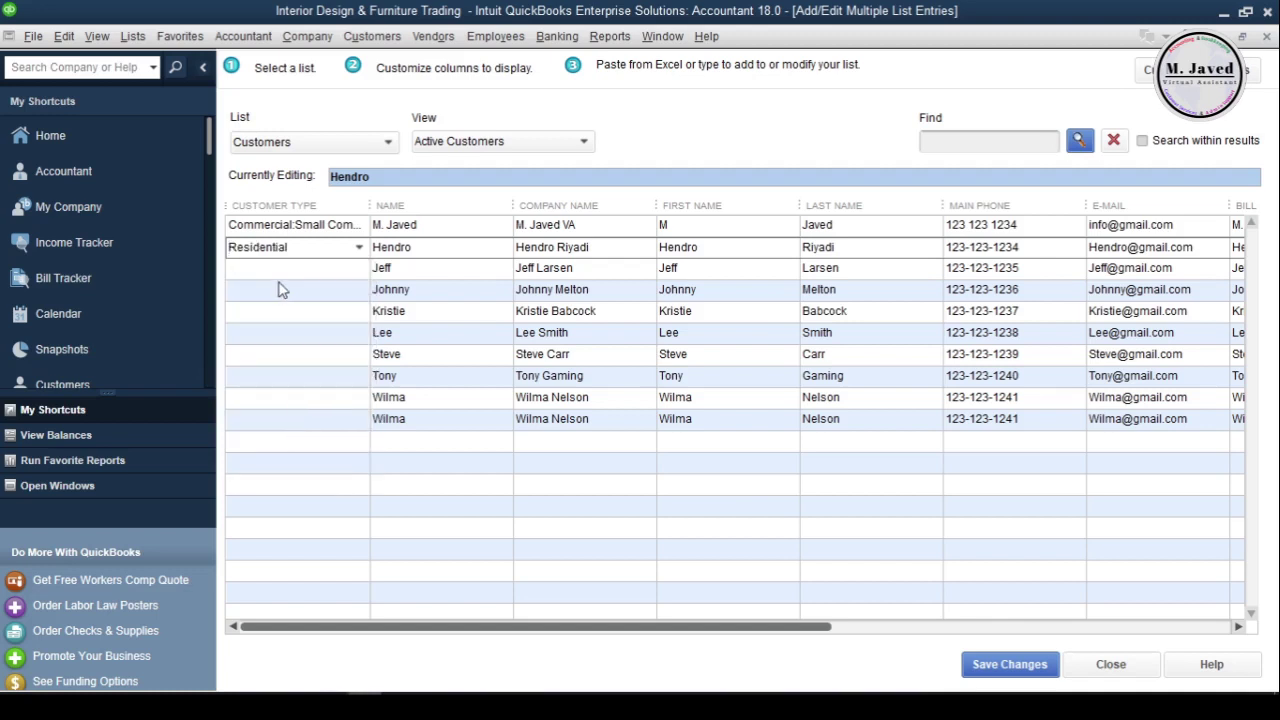
pyautogui.rightClick(330, 252)
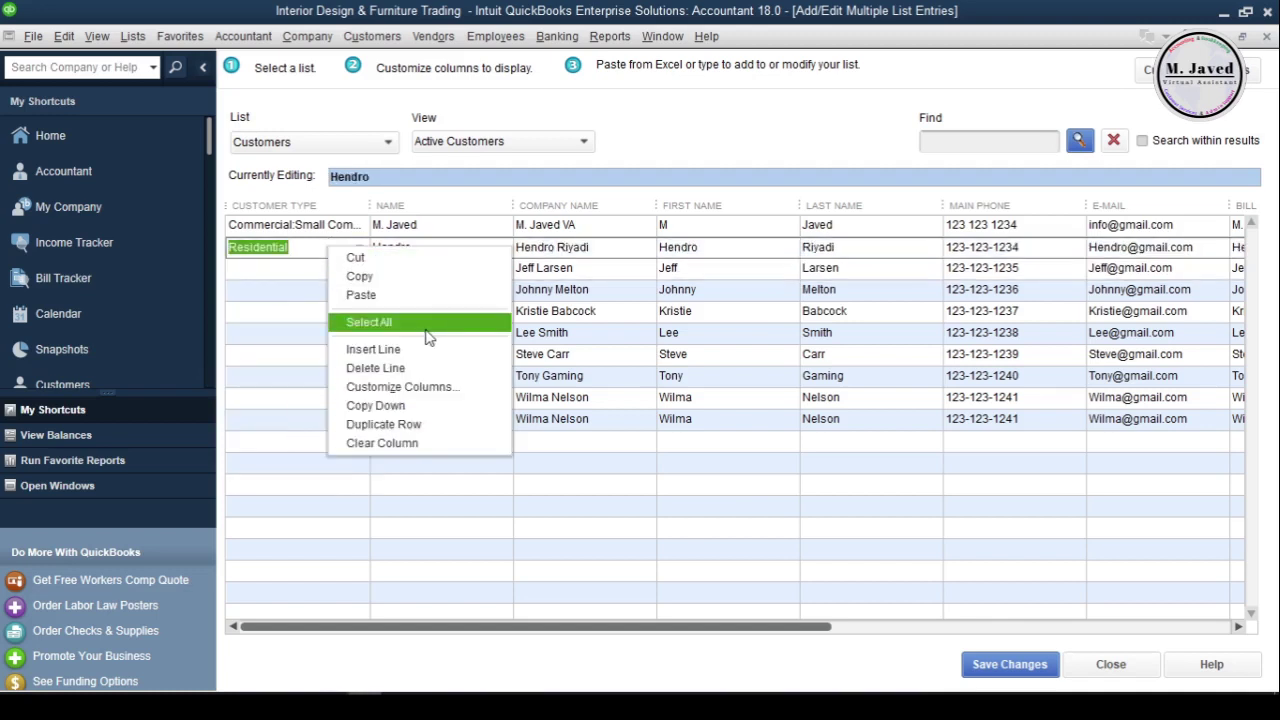
pyautogui.click(428, 406)
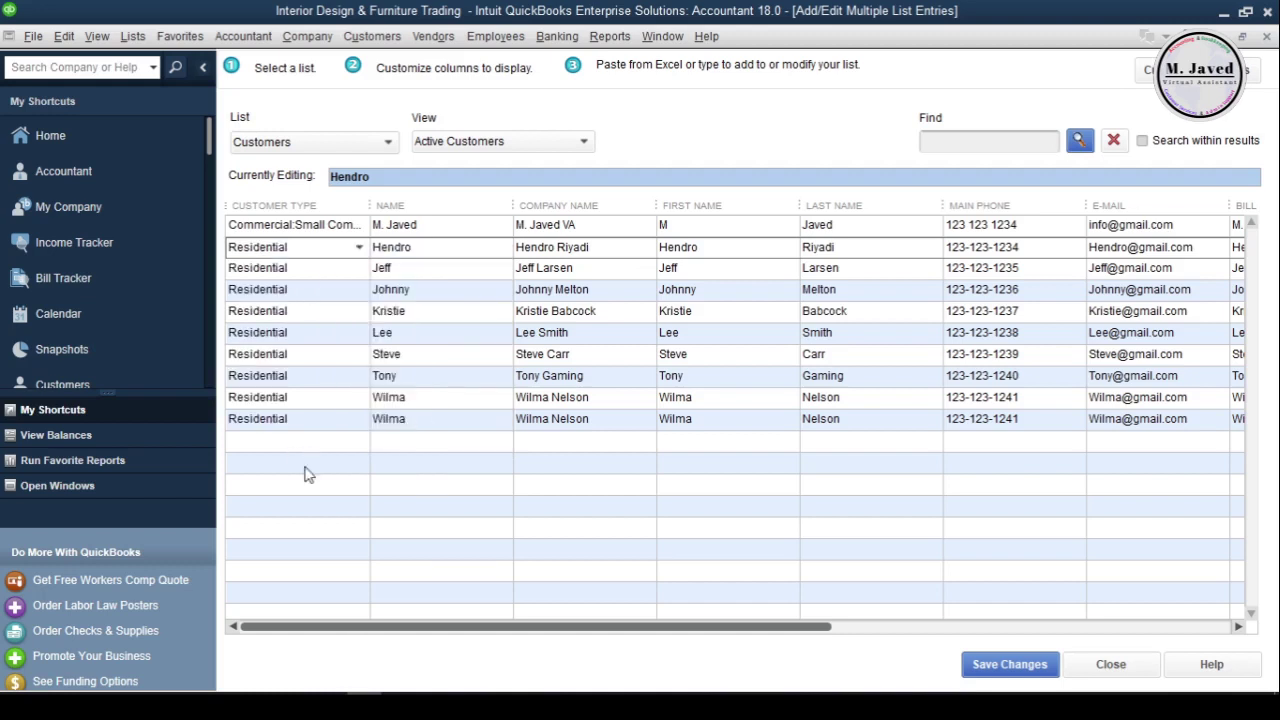
# Inspect the duplicated customer rows' names and company name in the grid.
pyautogui.click(458, 418)
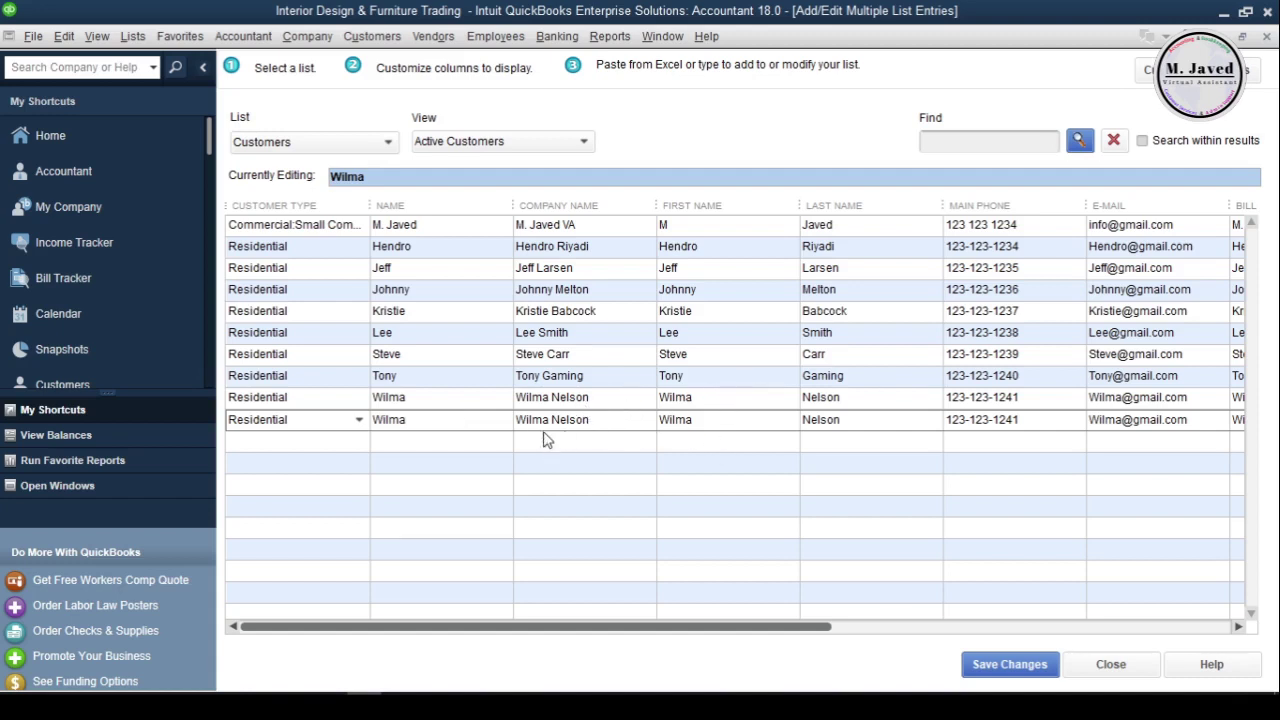
pyautogui.click(457, 397)
pyautogui.click(459, 421)
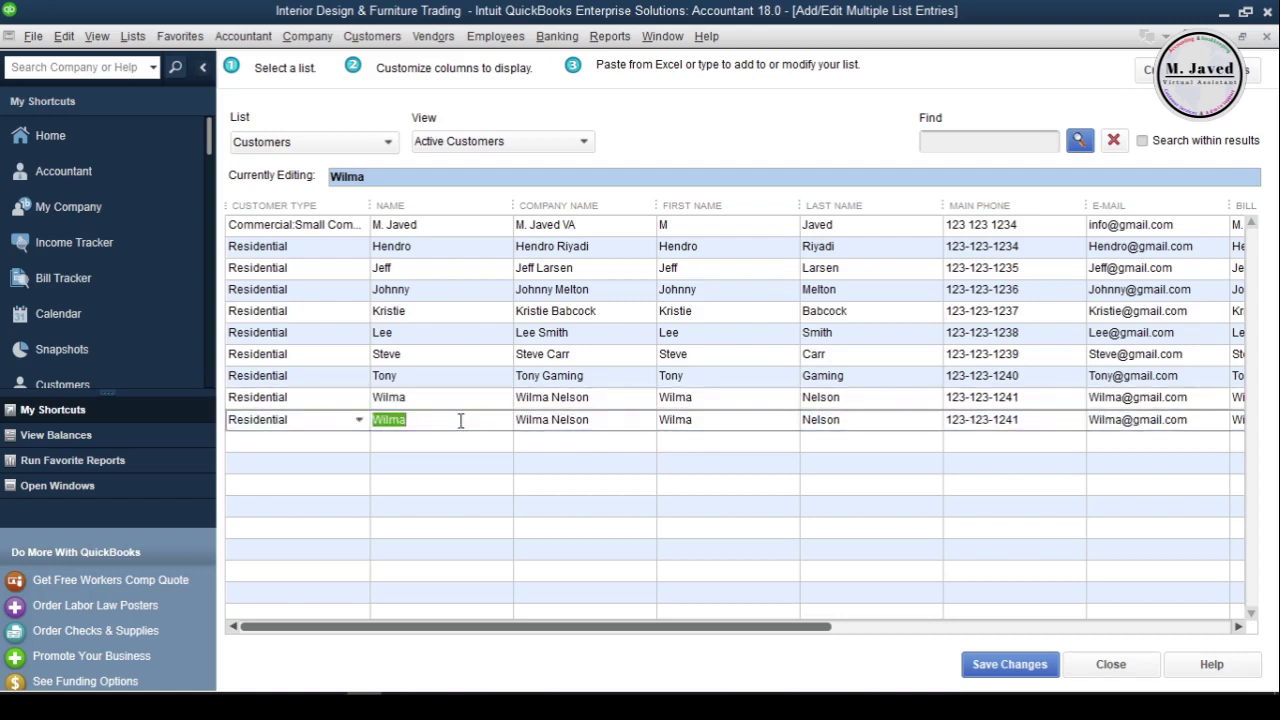
pyautogui.click(611, 400)
pyautogui.moveTo(686, 627); pyautogui.dragTo(490, 360)
pyautogui.click(490, 360)
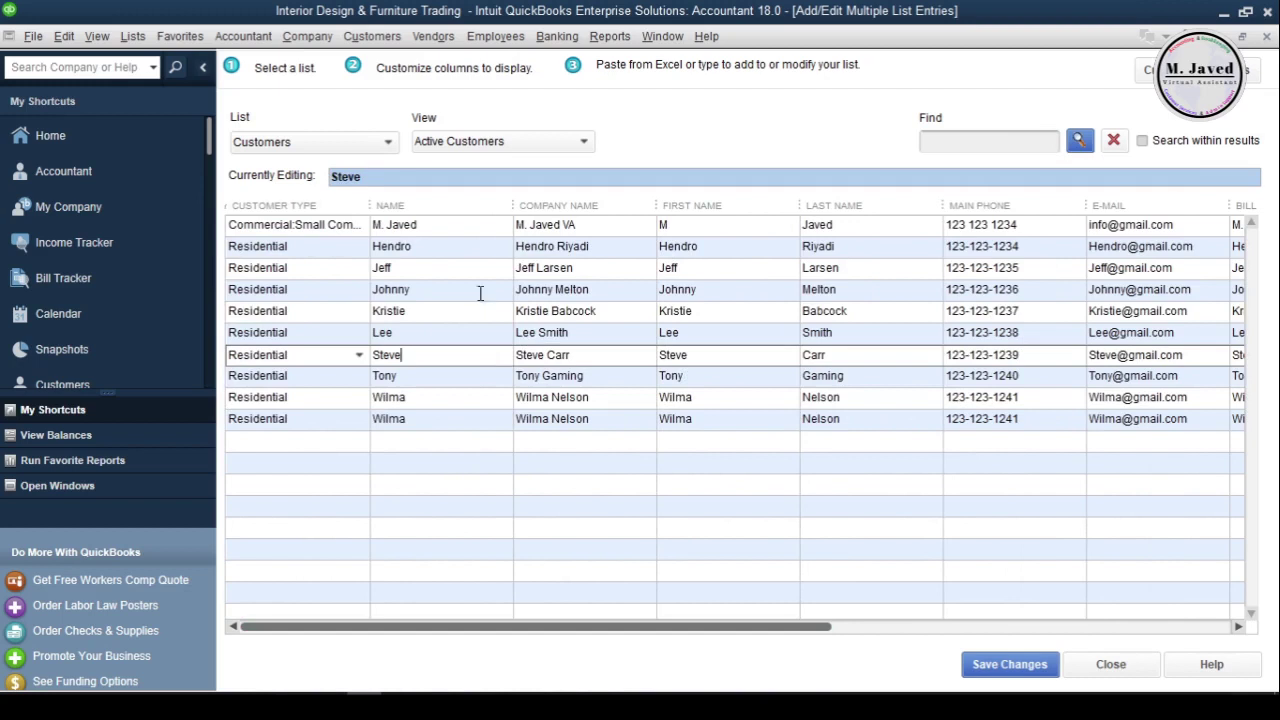
# Save the entries, delete the duplicate customer row flagged in the warning, and save again.
pyautogui.click(1010, 665)
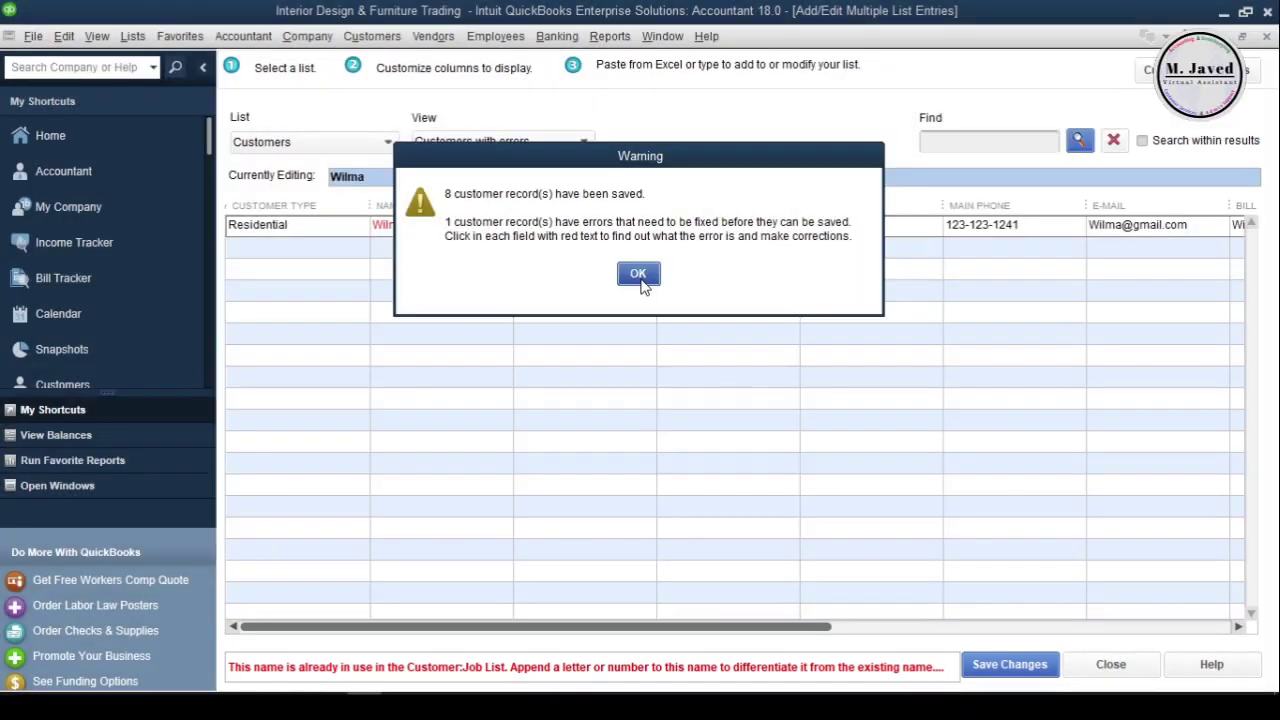
pyautogui.click(638, 275)
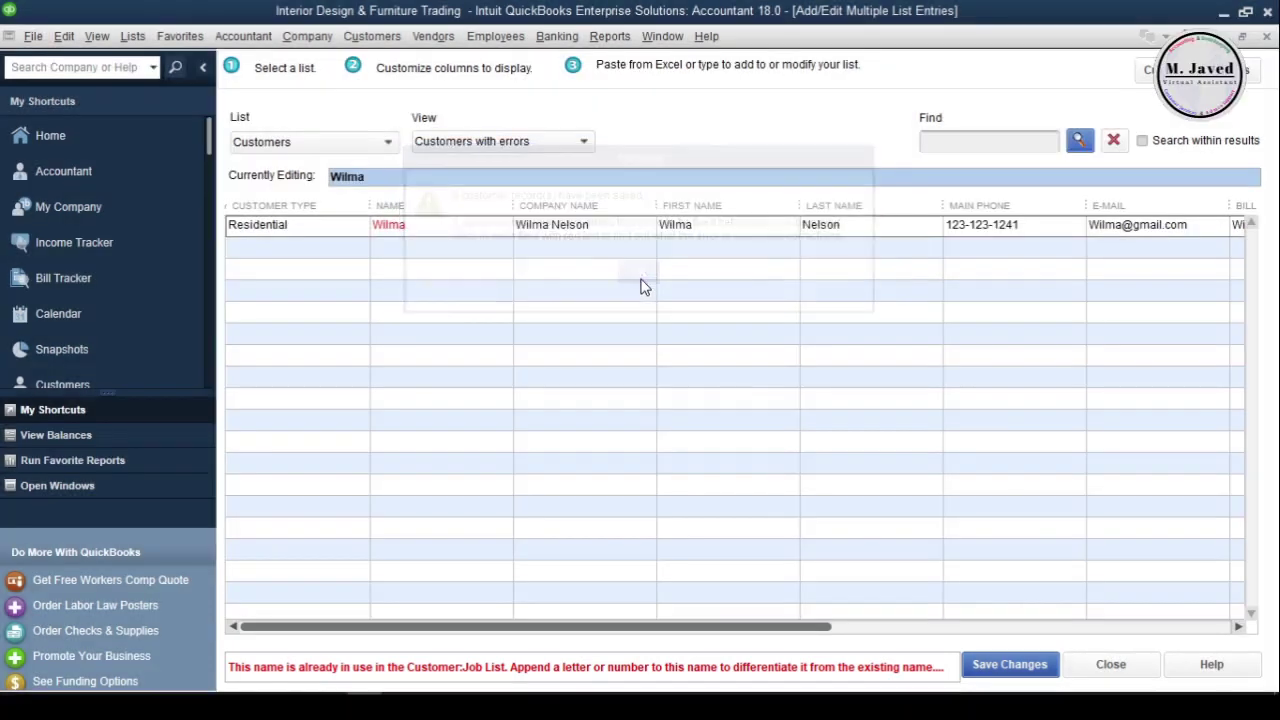
pyautogui.rightClick(336, 232)
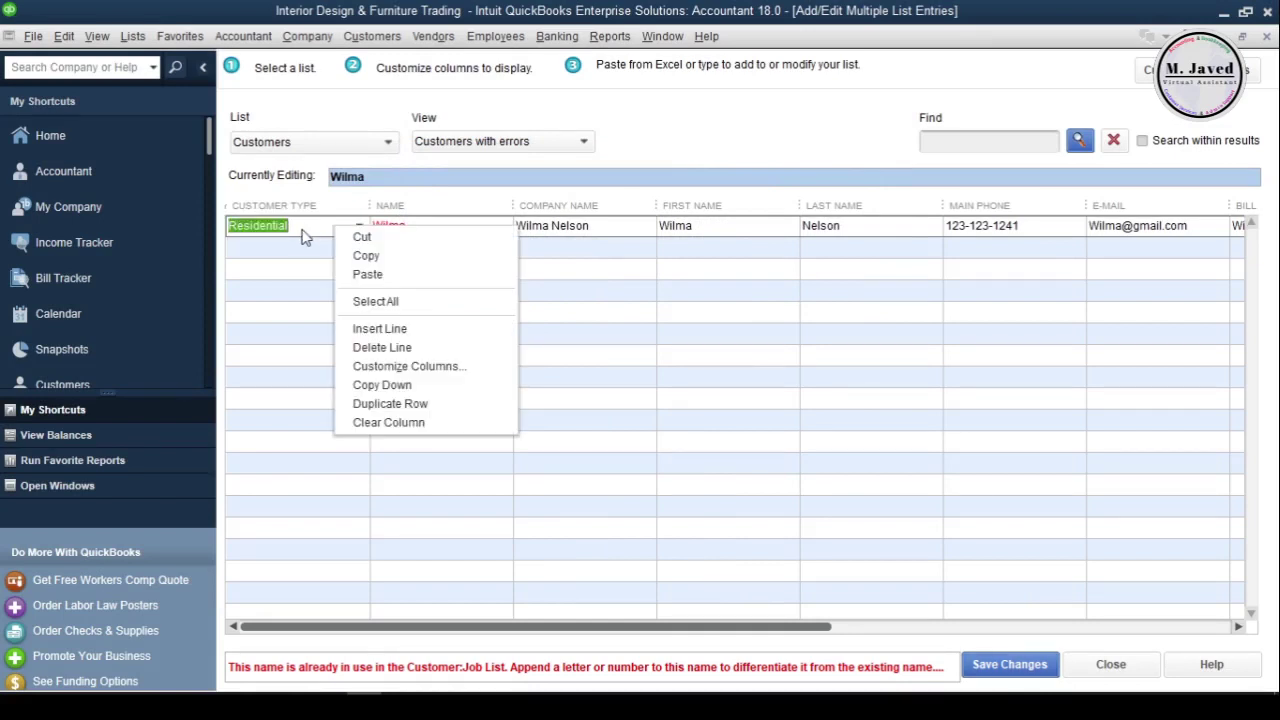
pyautogui.click(430, 348)
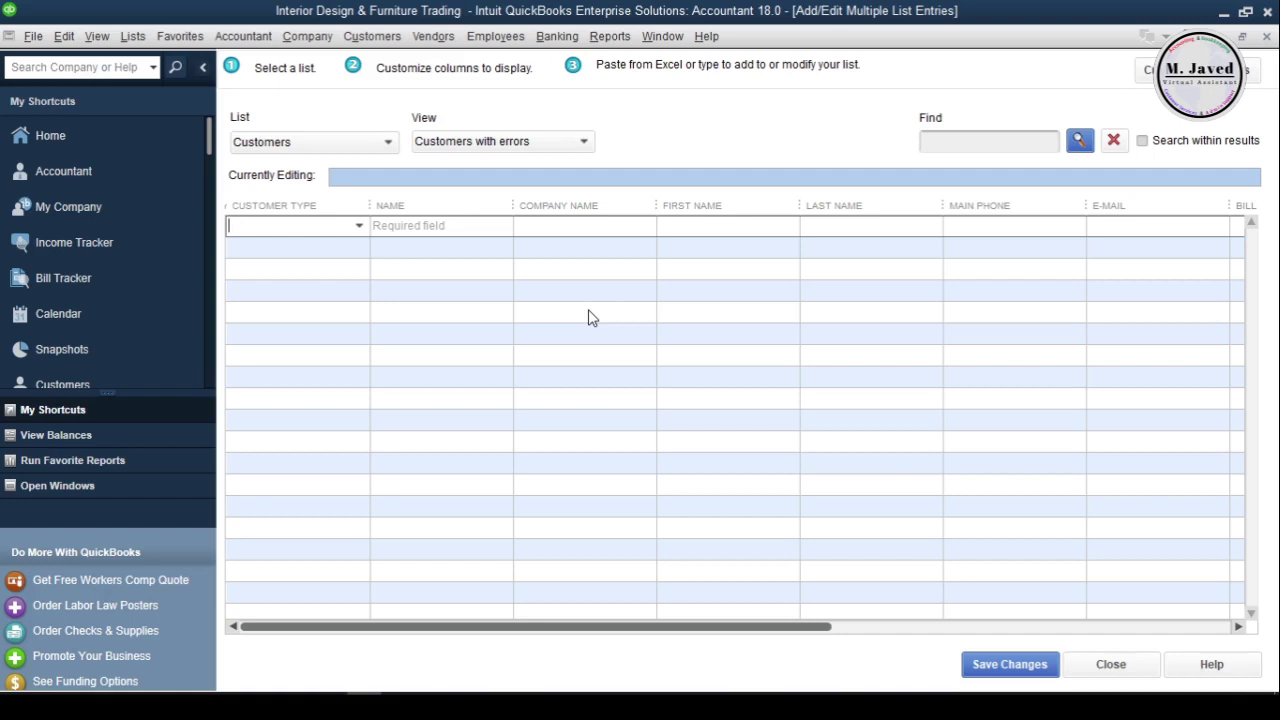
pyautogui.click(1003, 665)
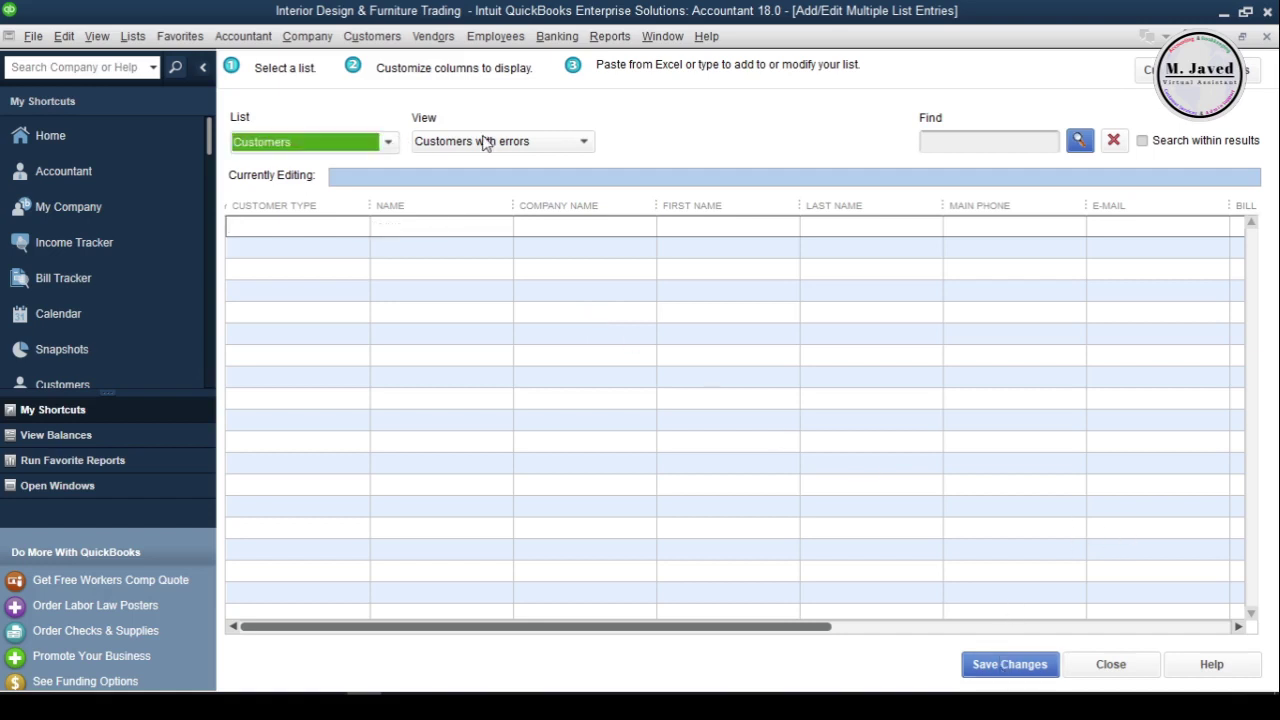
# Switch the view to Active Customers and close the multiple list entries window.
pyautogui.click(583, 143)
pyautogui.click(541, 189)
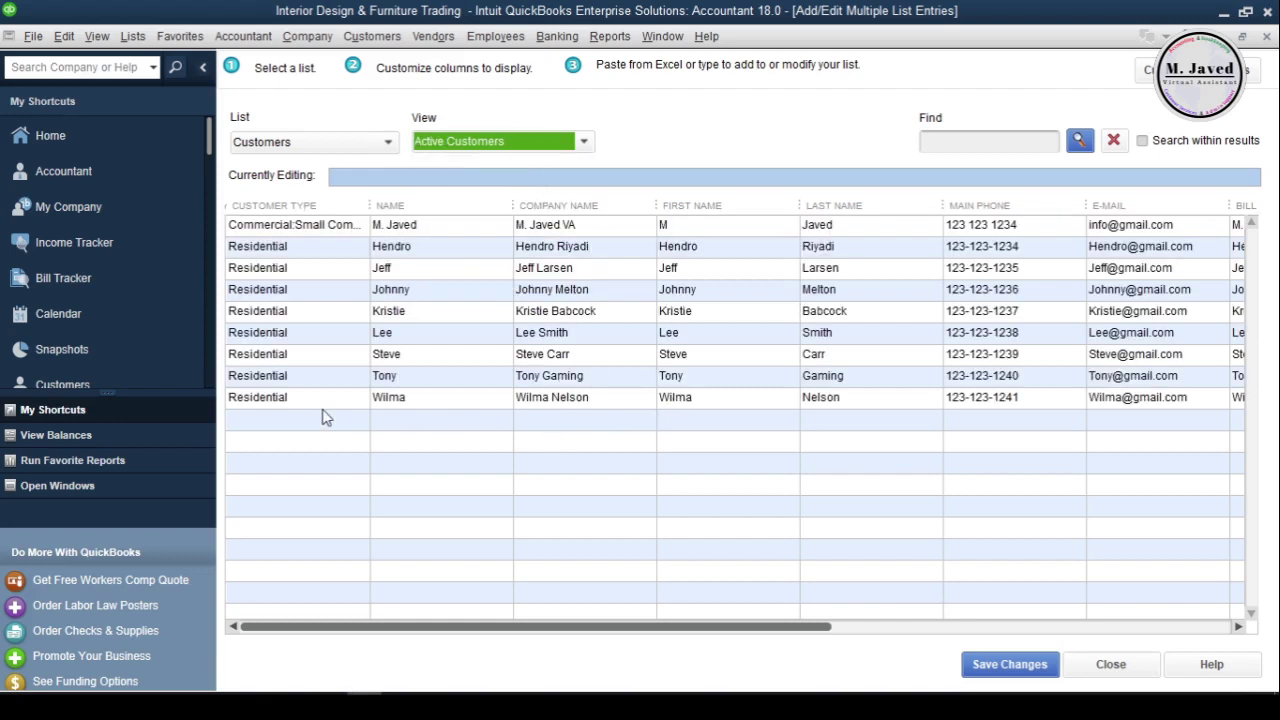
pyautogui.click(1266, 37)
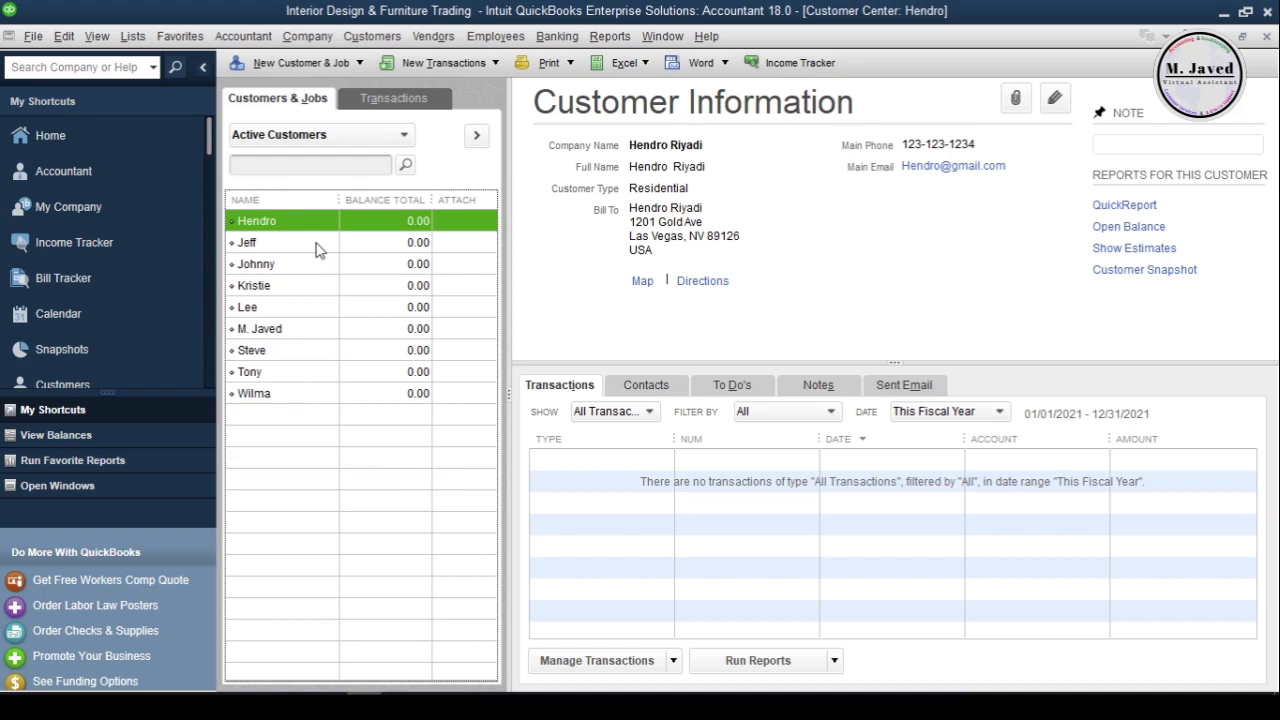
# Browse the nine imported customers in the Customer Center and open the Excel dropdown.
pyautogui.moveTo(430, 350); pyautogui.dragTo(368, 342)
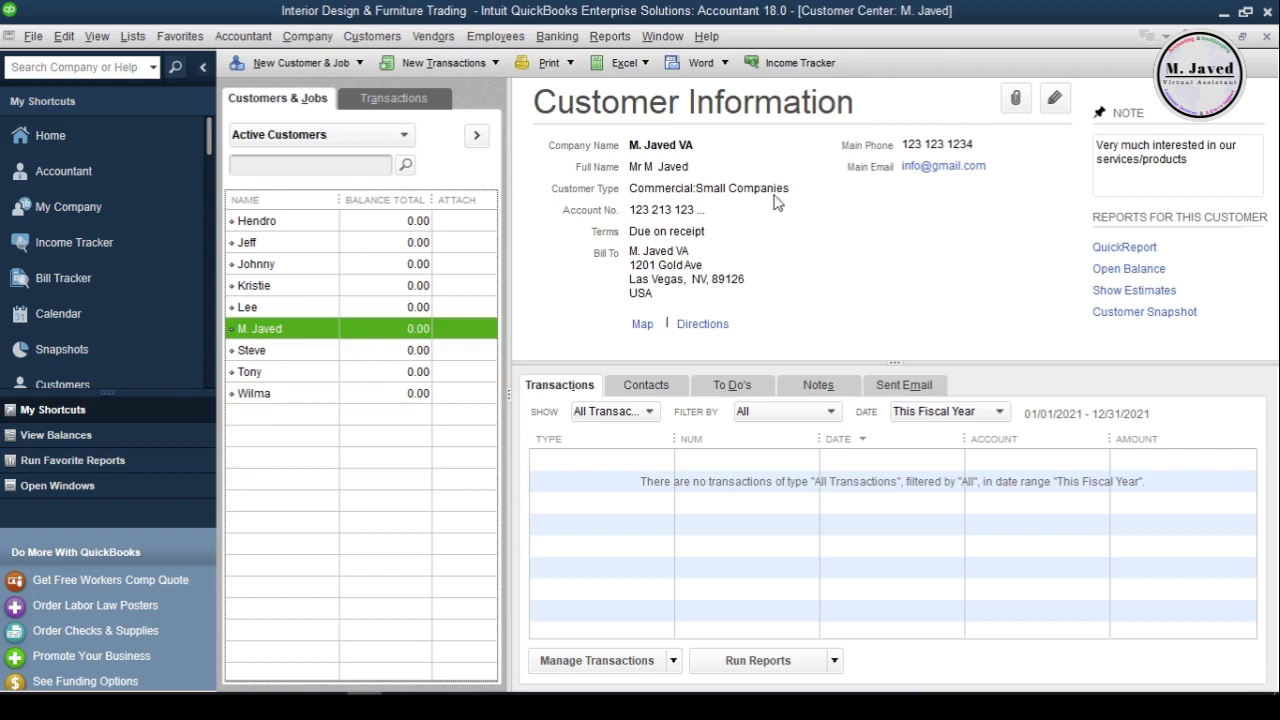
pyautogui.click(643, 64)
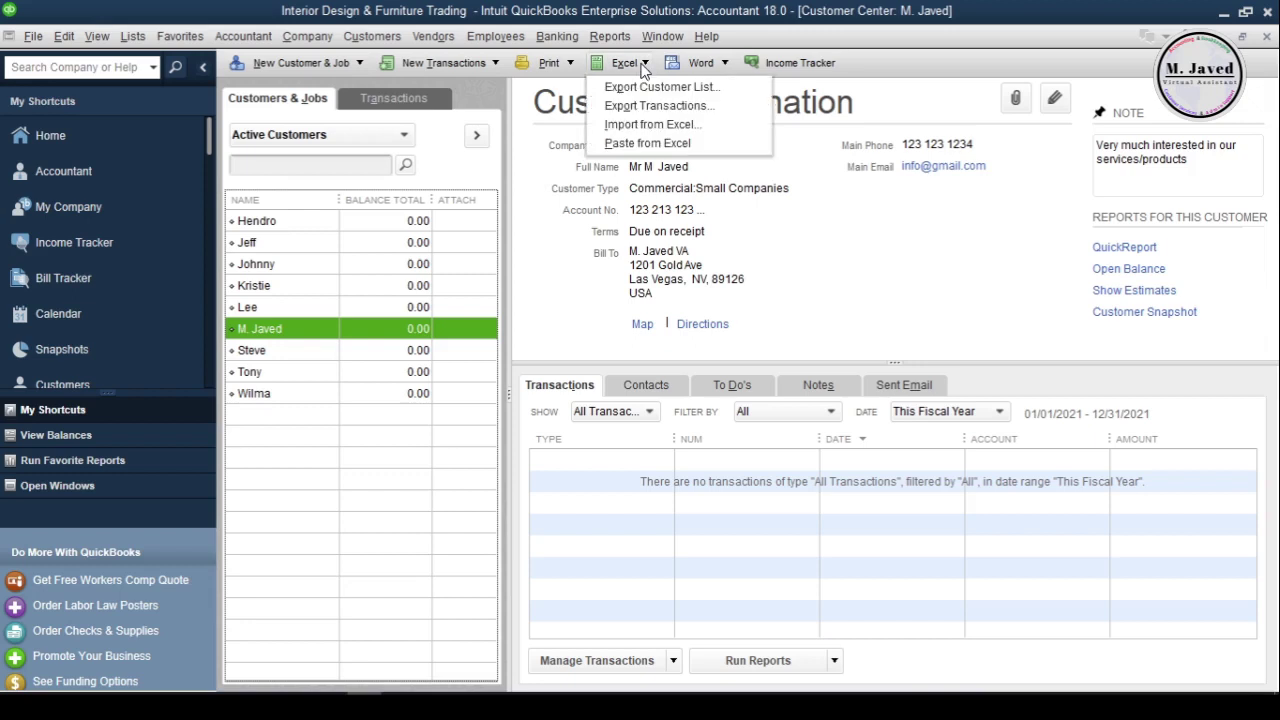
# Export Customer List to a new worksheet in a new Excel workbook, then switch to Excel.
pyautogui.click(727, 88)
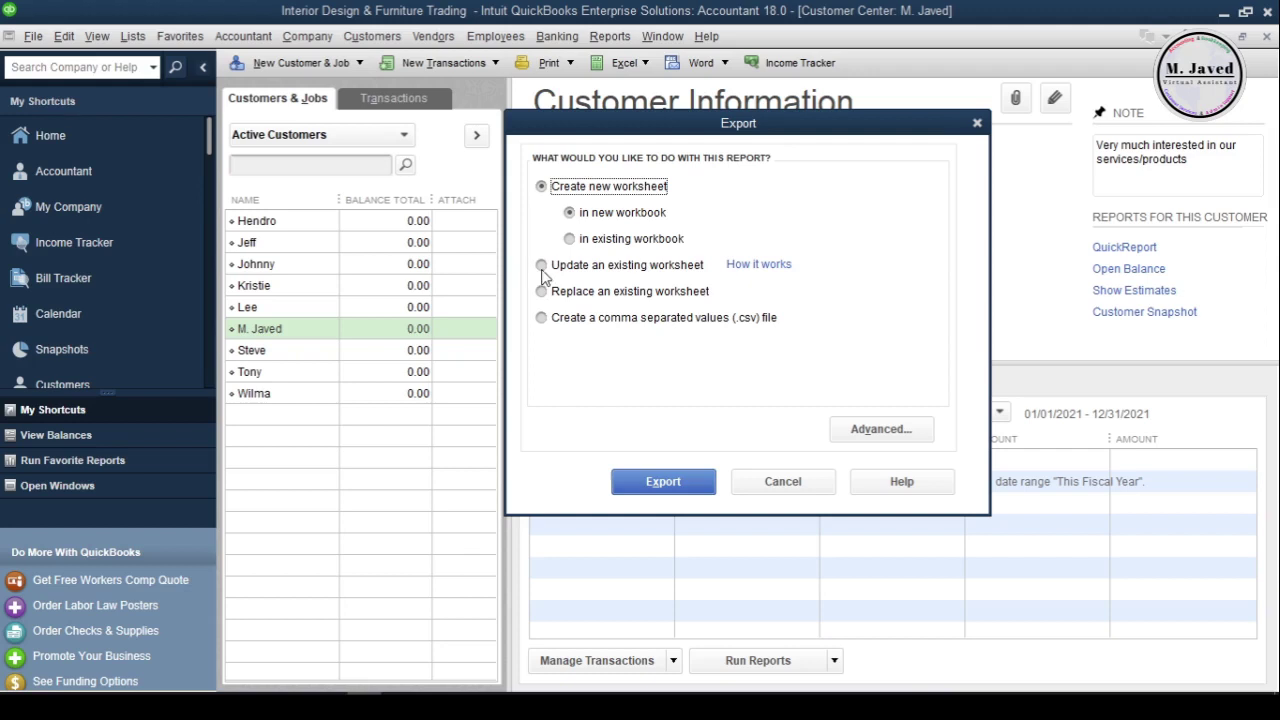
pyautogui.click(541, 266)
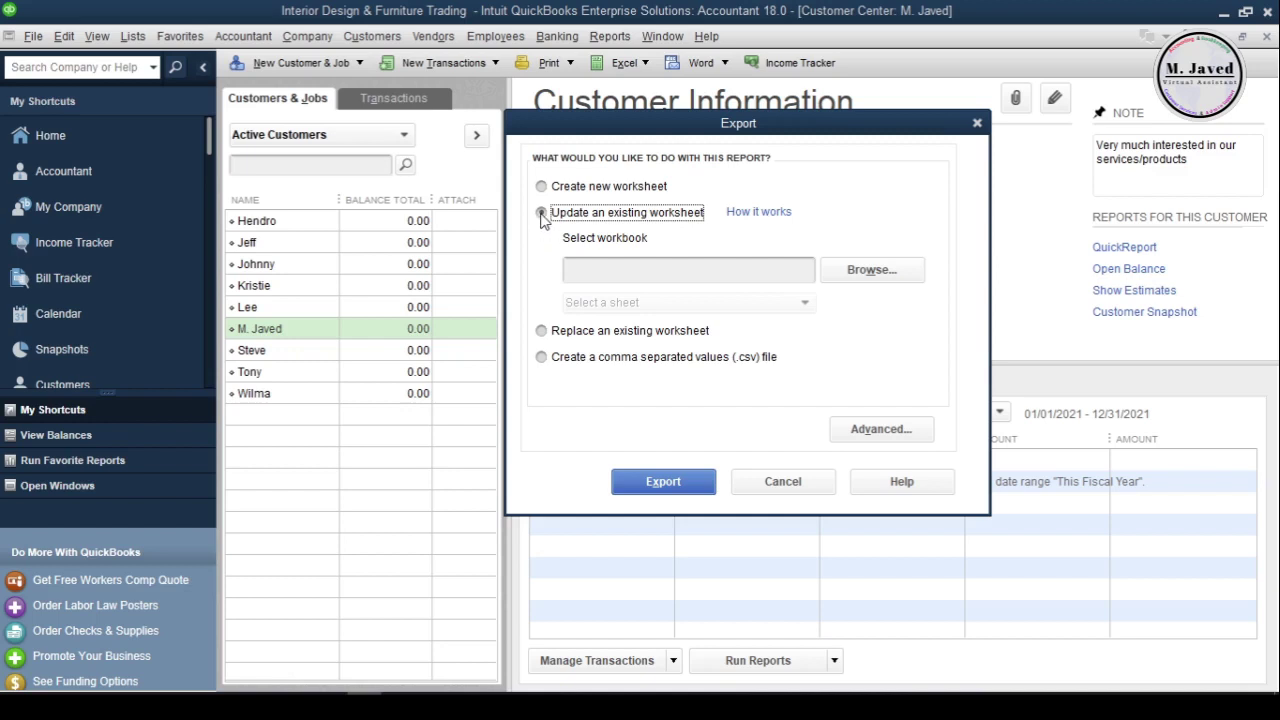
pyautogui.click(541, 331)
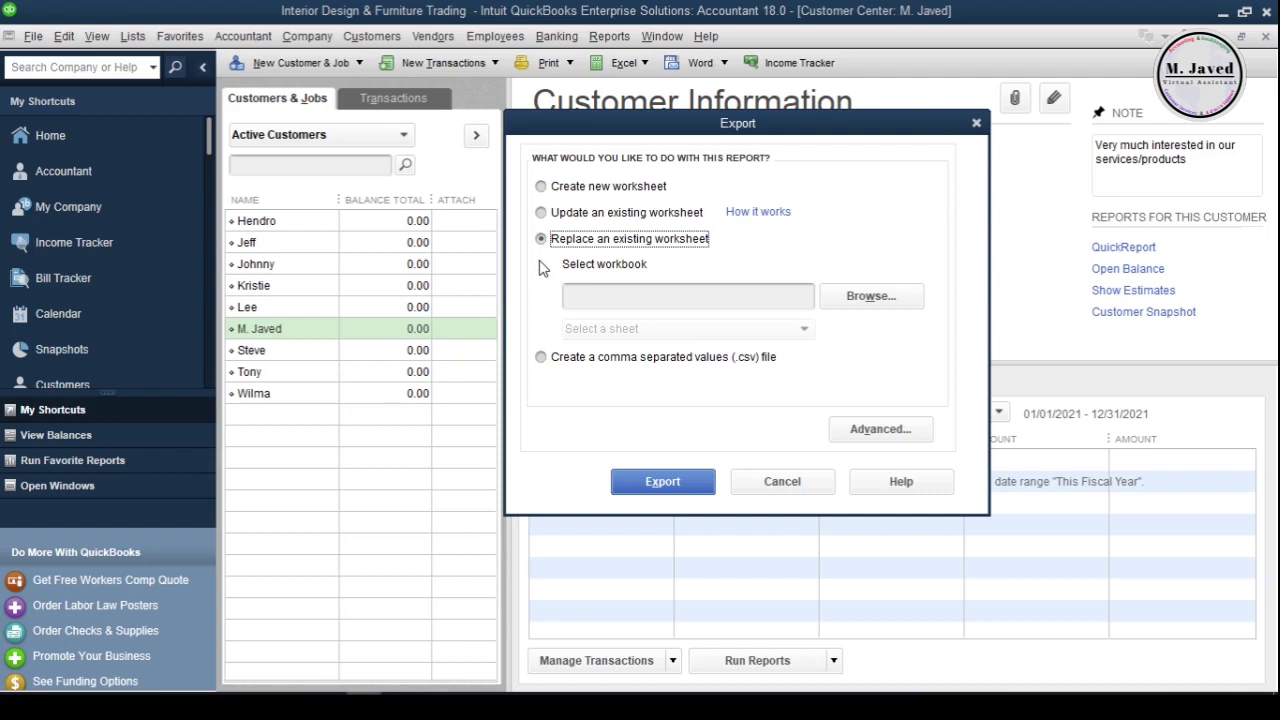
pyautogui.click(541, 358)
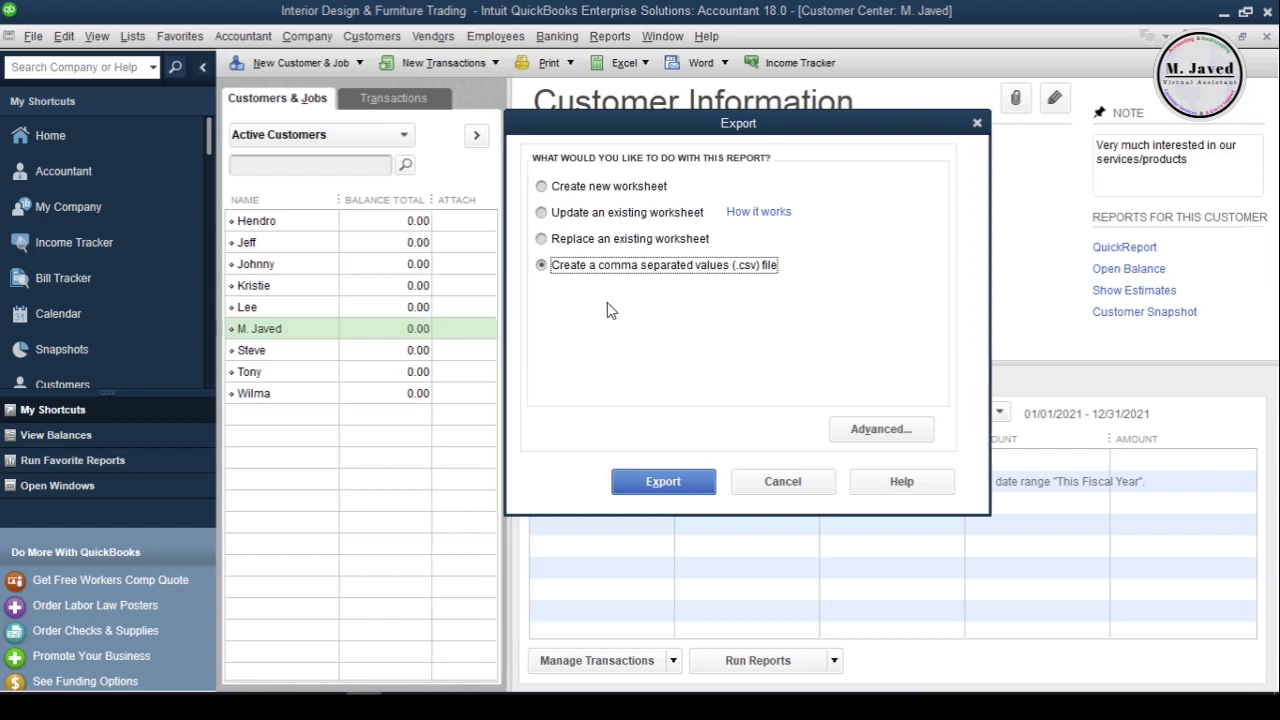
pyautogui.click(541, 187)
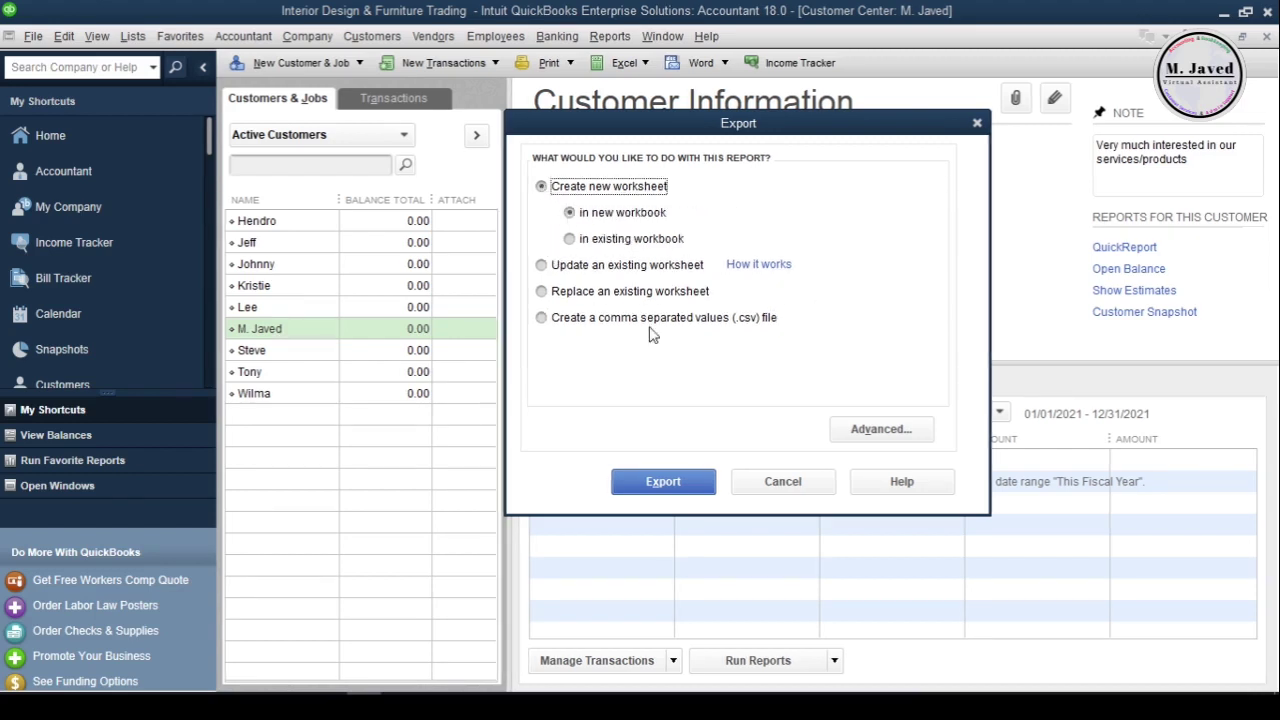
pyautogui.click(680, 483)
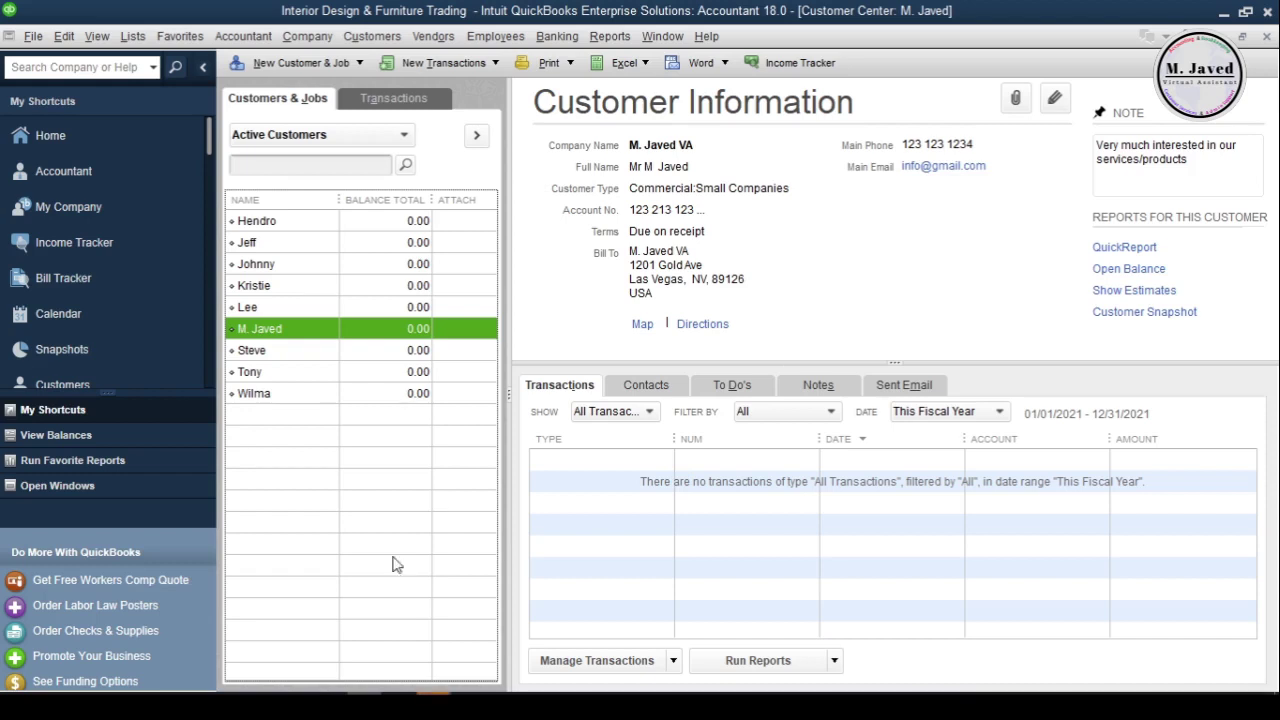
pyautogui.click(492, 651)
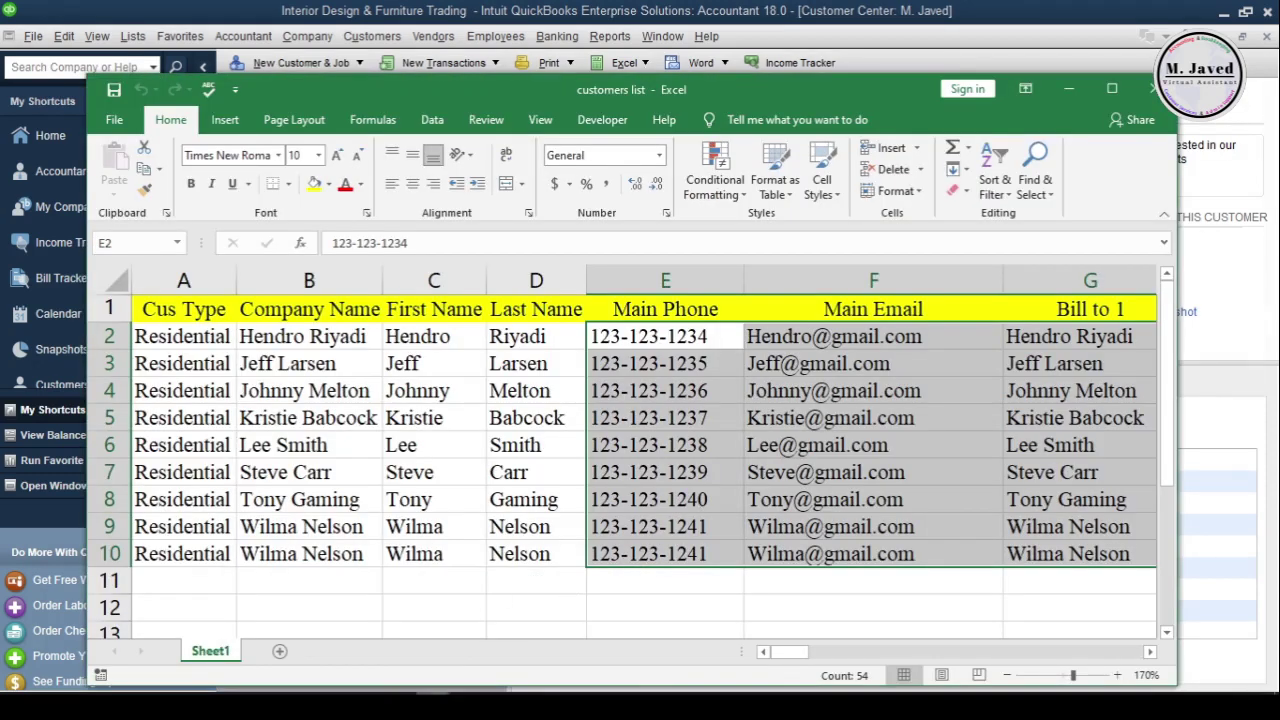
# Bring the exported Book3 workbook forward, maximize it, and dismiss the licence warning bar.
pyautogui.click(330, 620)
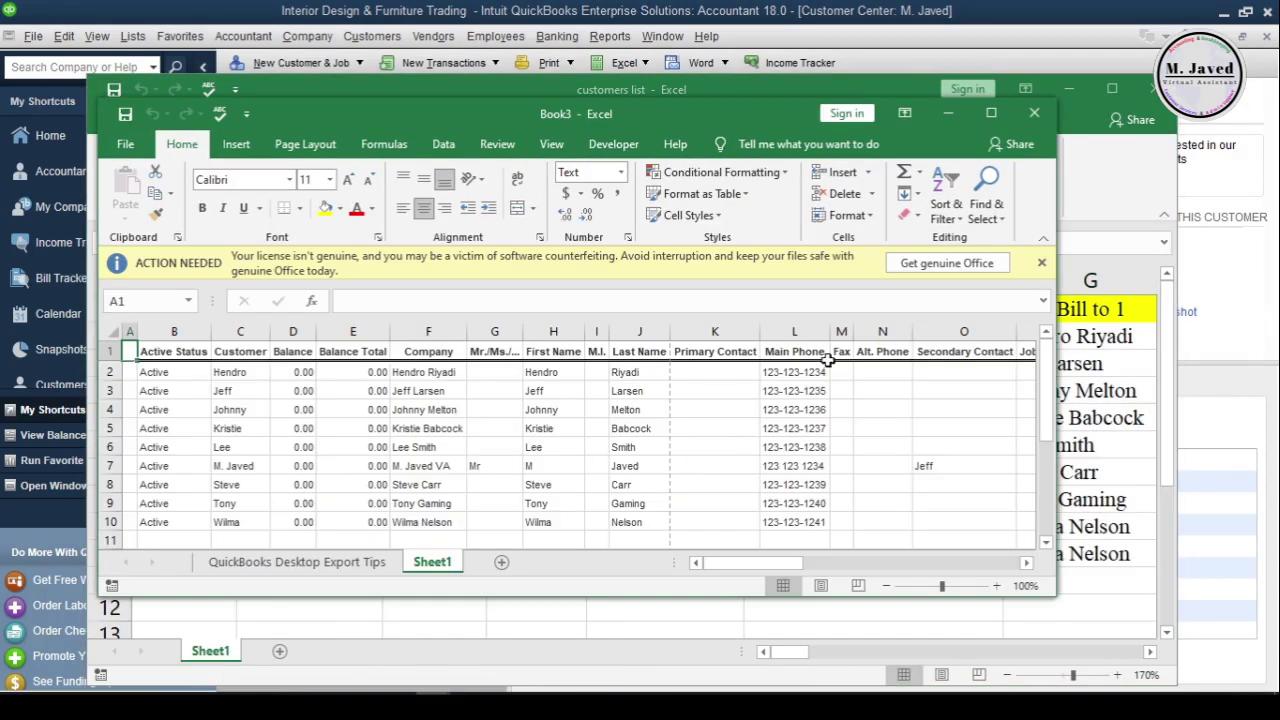
pyautogui.click(991, 113)
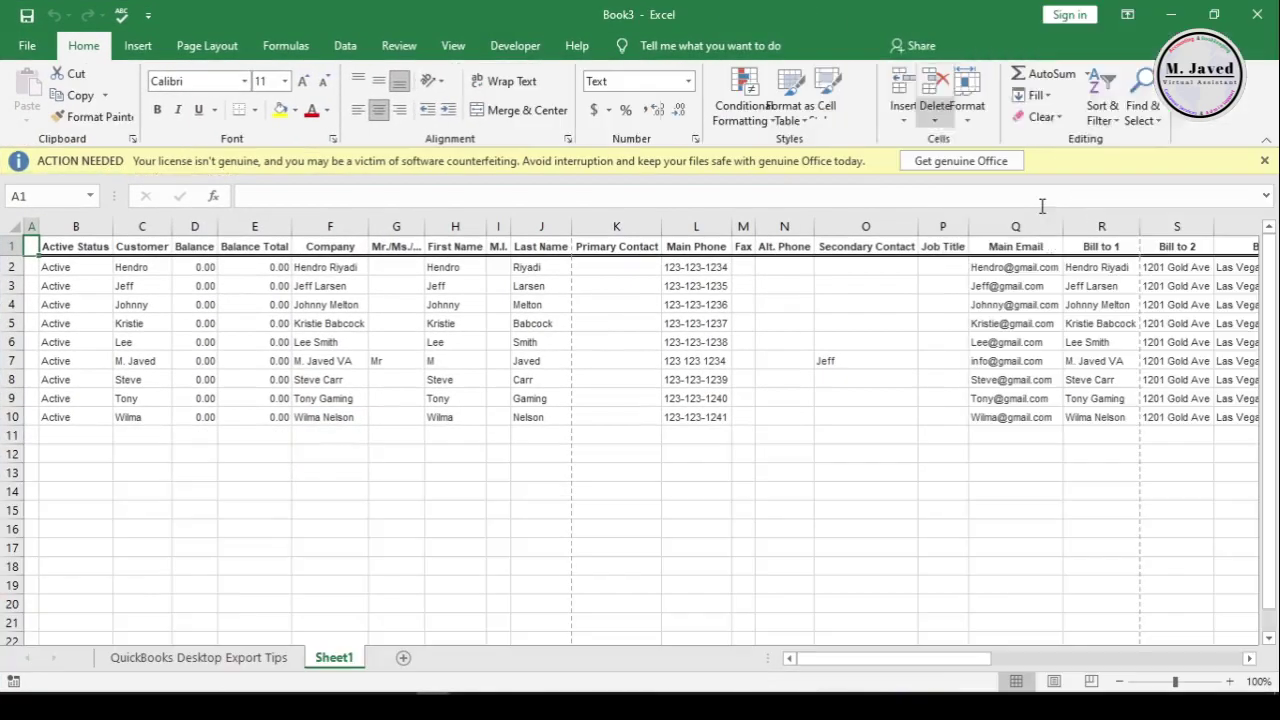
pyautogui.click(989, 488)
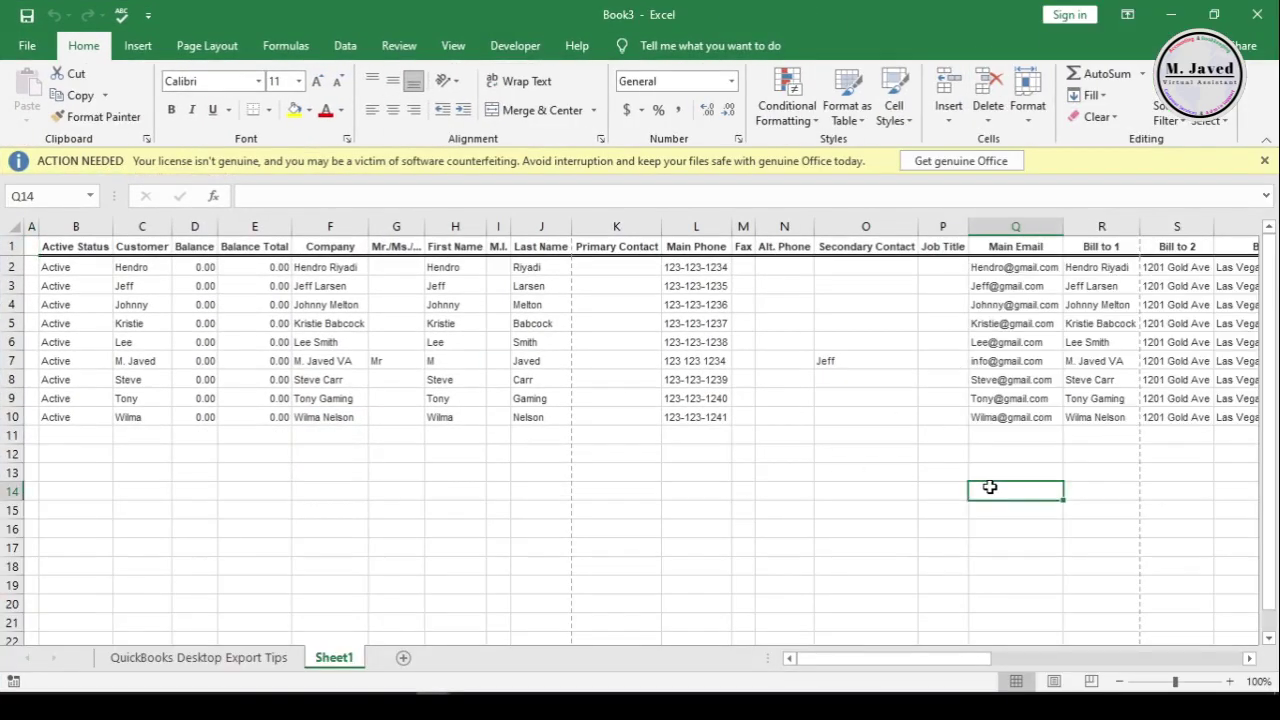
pyautogui.click(1264, 161)
pyautogui.click(612, 466)
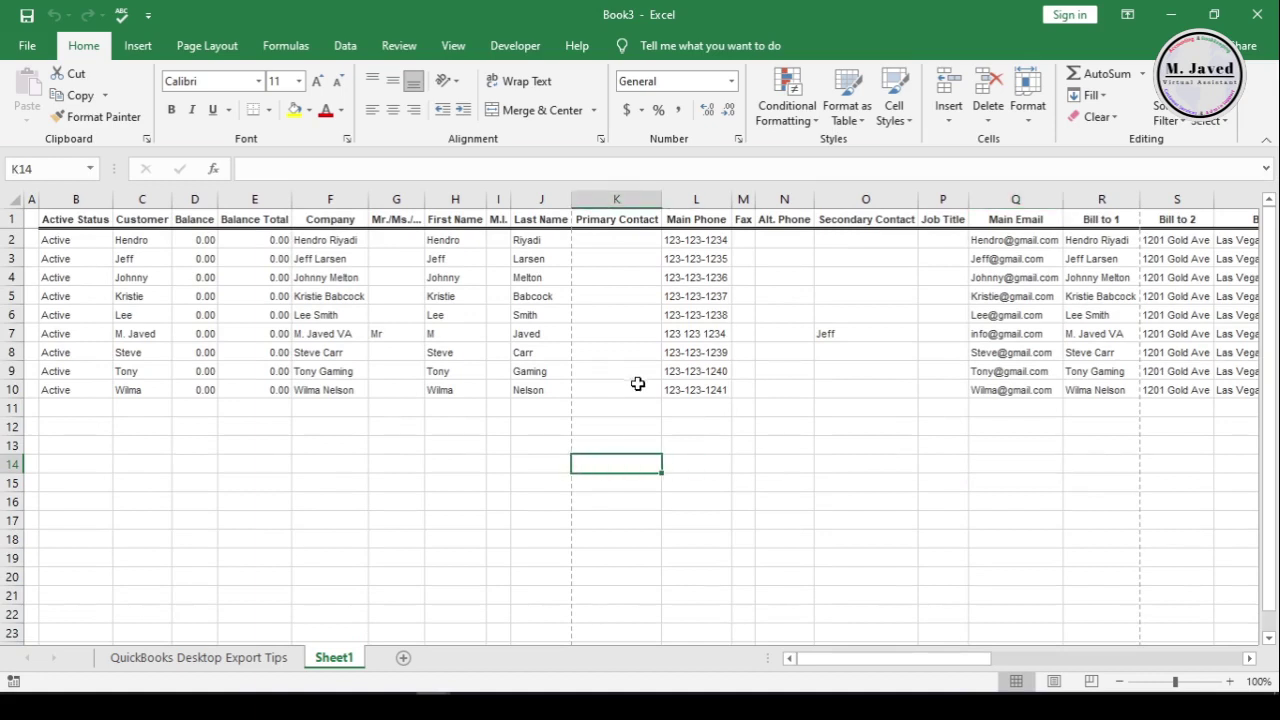
pyautogui.press('Right')
# Save the workbook to the Desktop as 'list of cus', keeping the macro-free format, then close Excel.
pyautogui.press('alt')
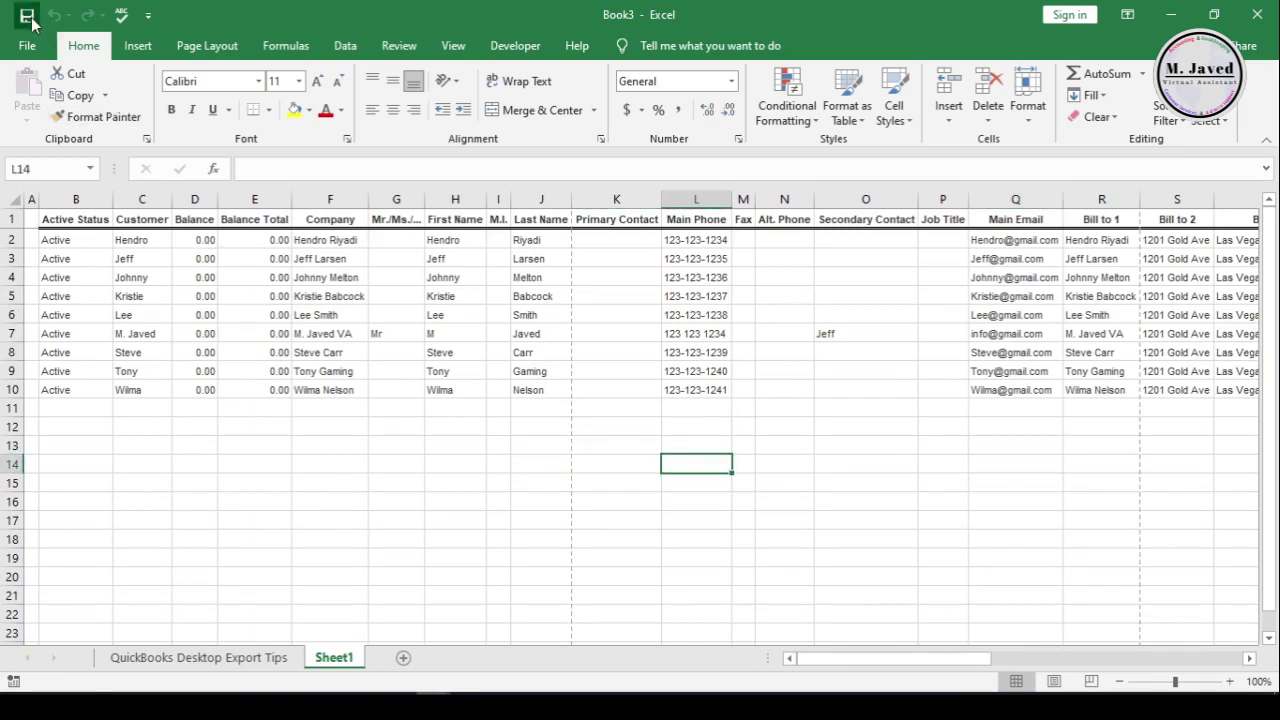
pyautogui.press('1')
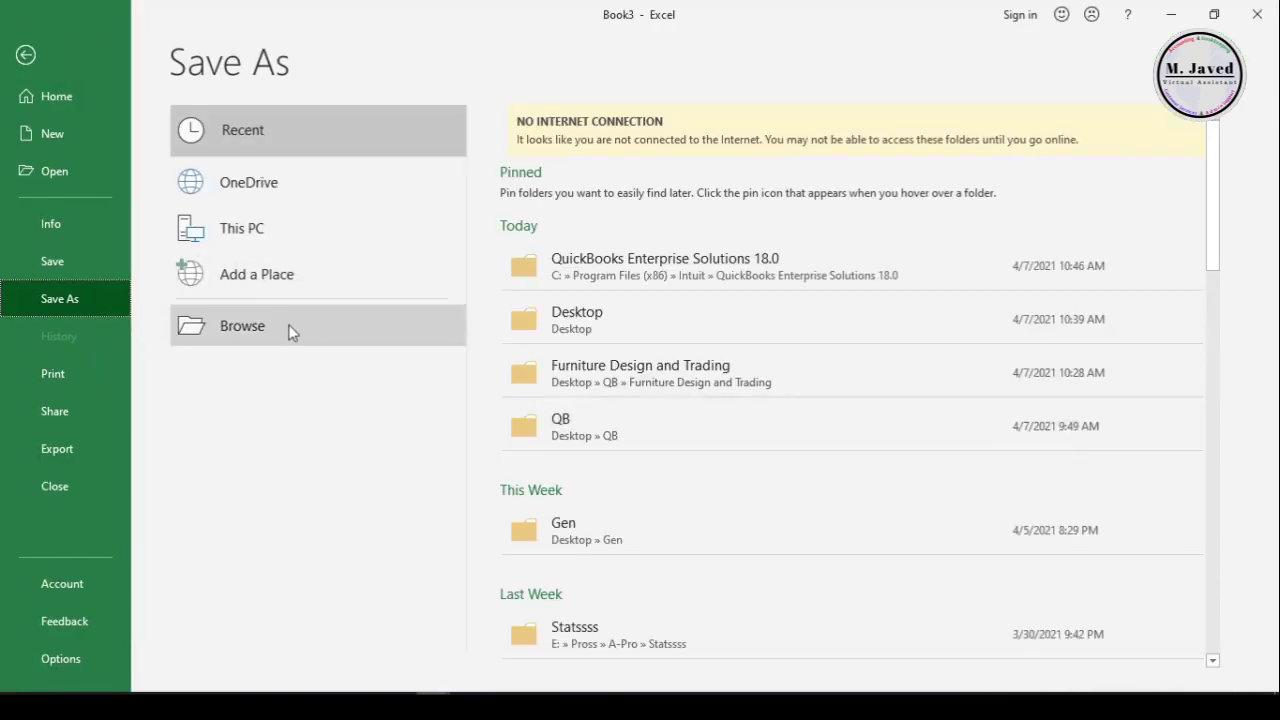
pyautogui.click(290, 330)
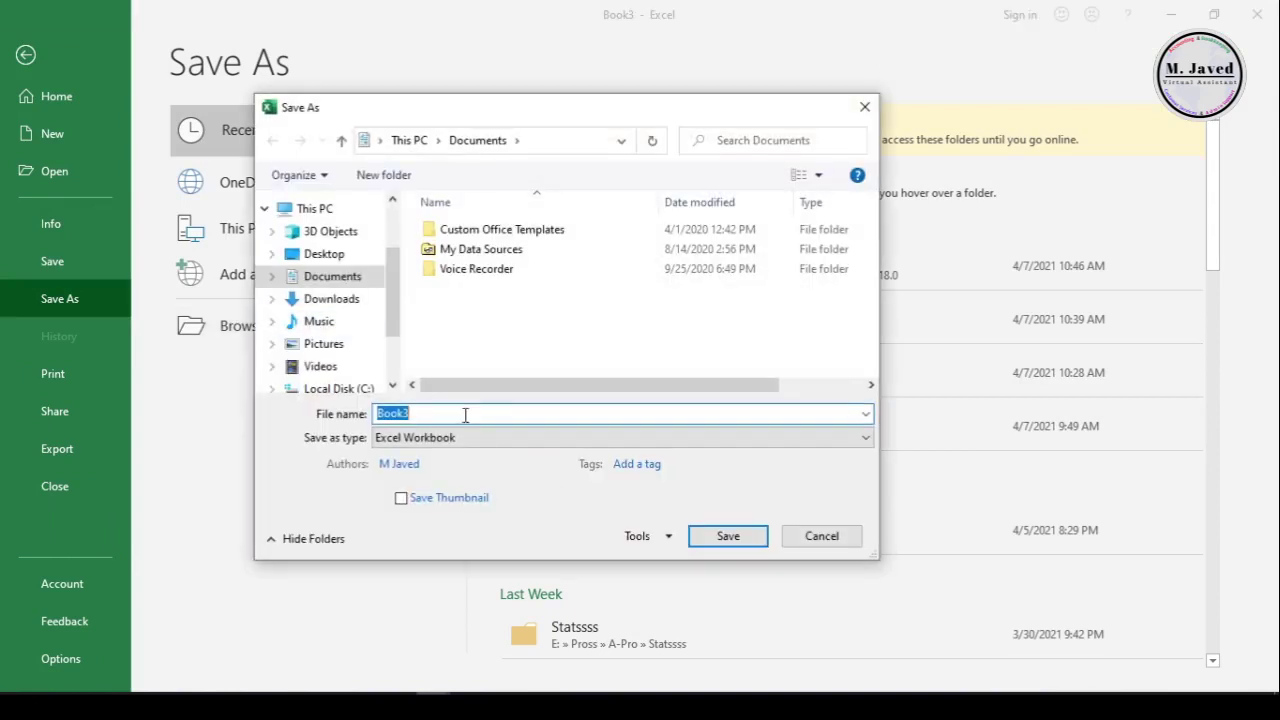
pyautogui.press('Return')
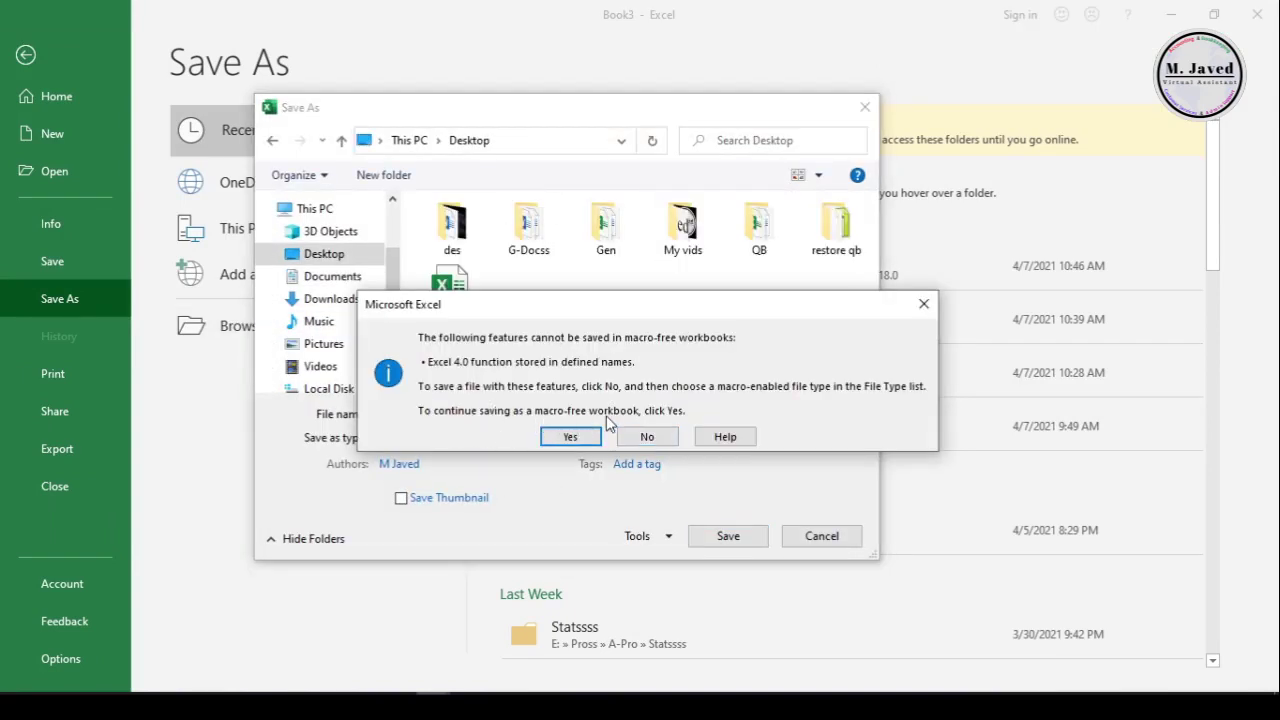
pyautogui.click(571, 437)
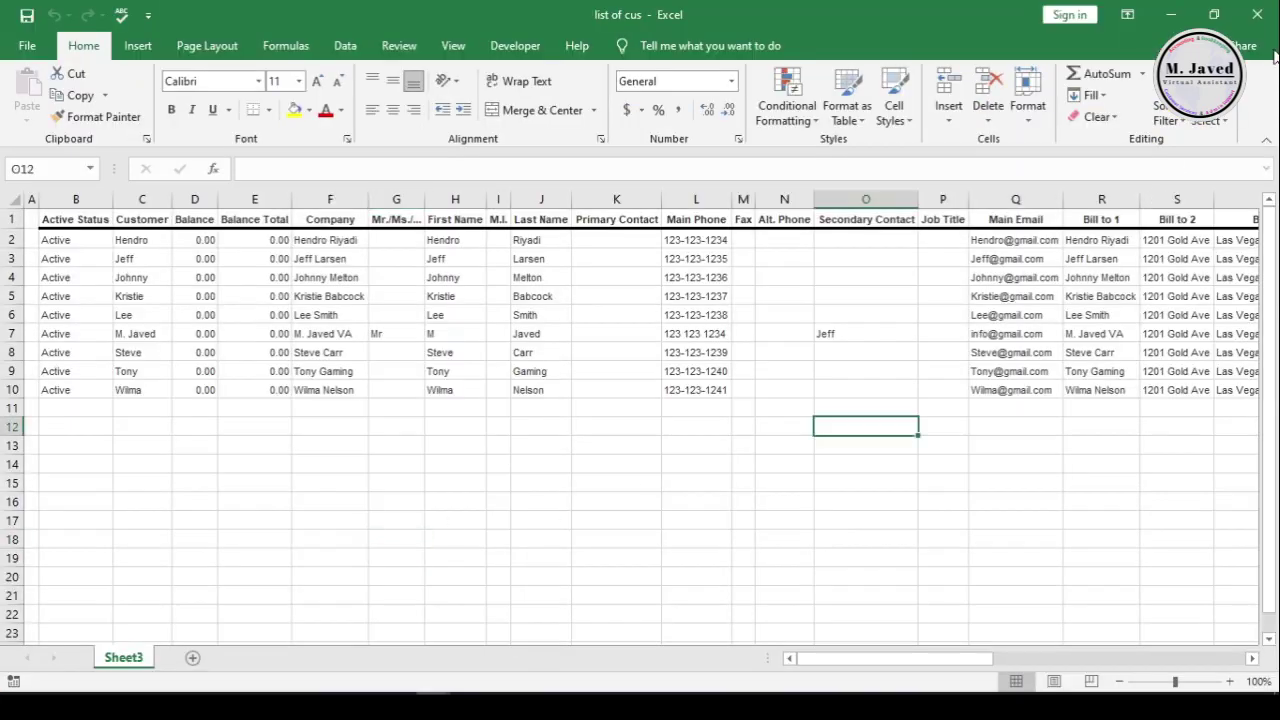
pyautogui.click(1268, 8)
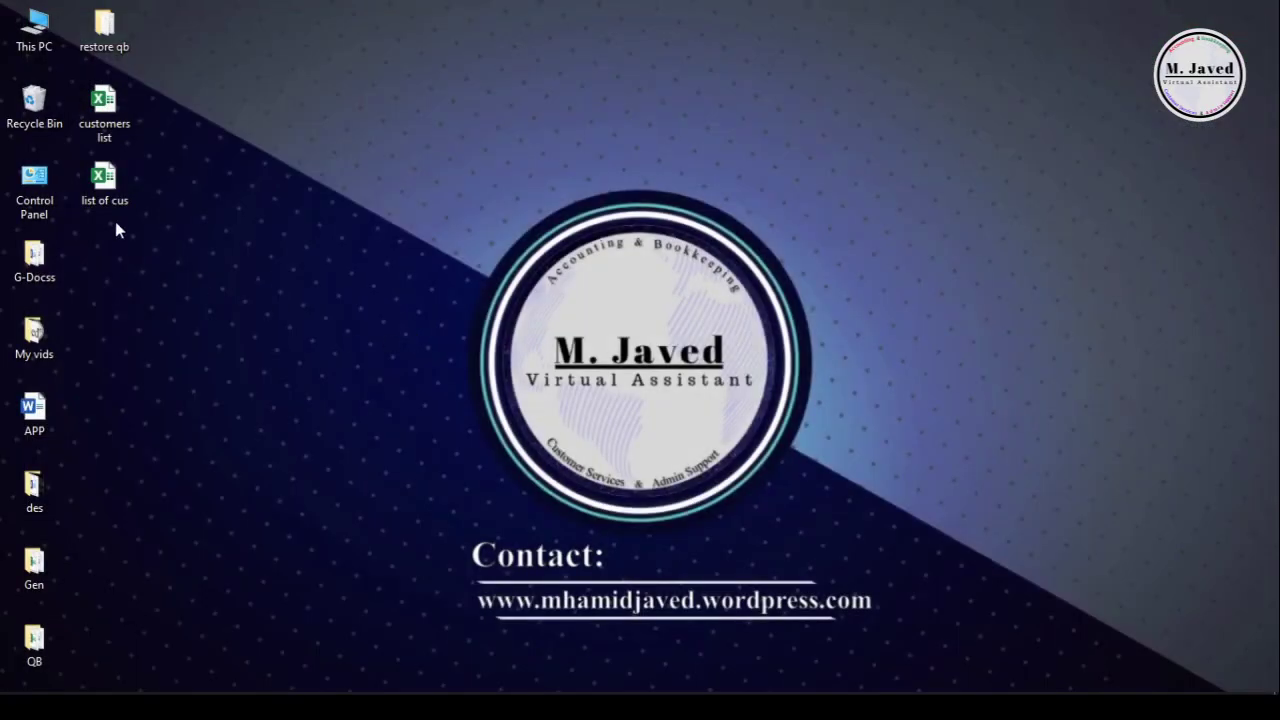
# Reopen 'list of cus' from the Desktop to confirm the nine customers, and dismiss the licence bar.
pyautogui.doubleClick(112, 186)
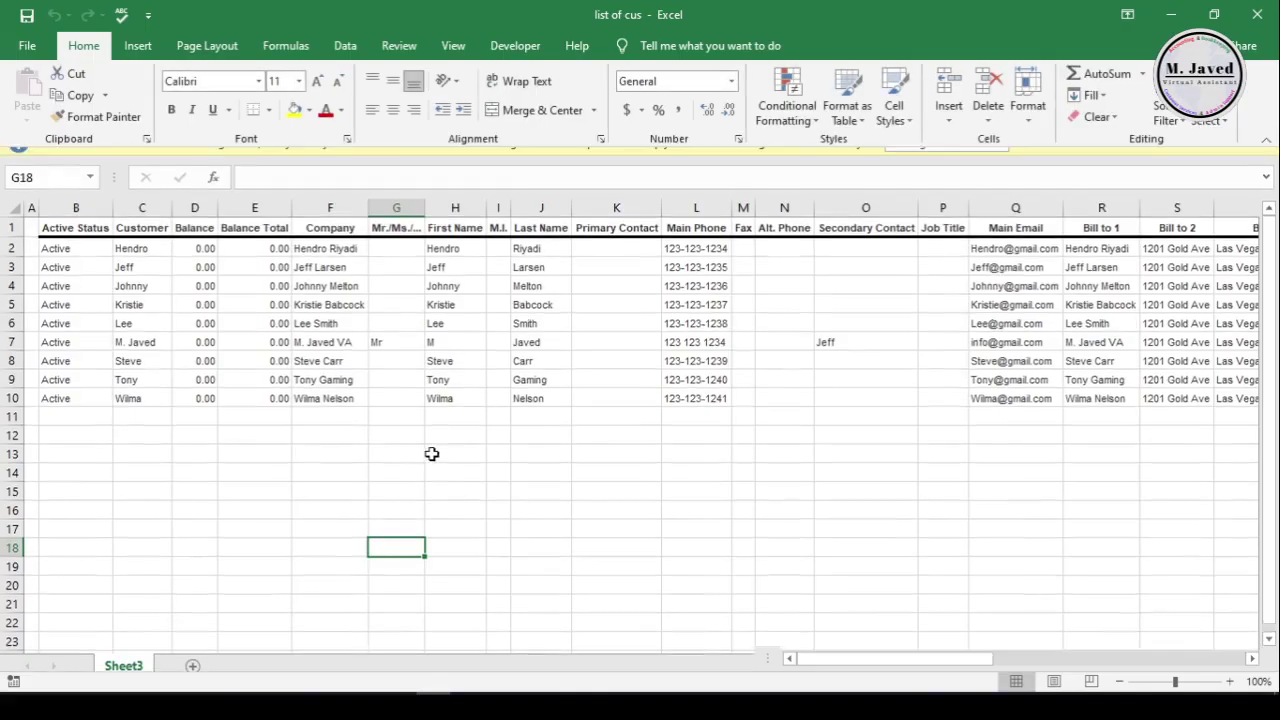
pyautogui.click(431, 454)
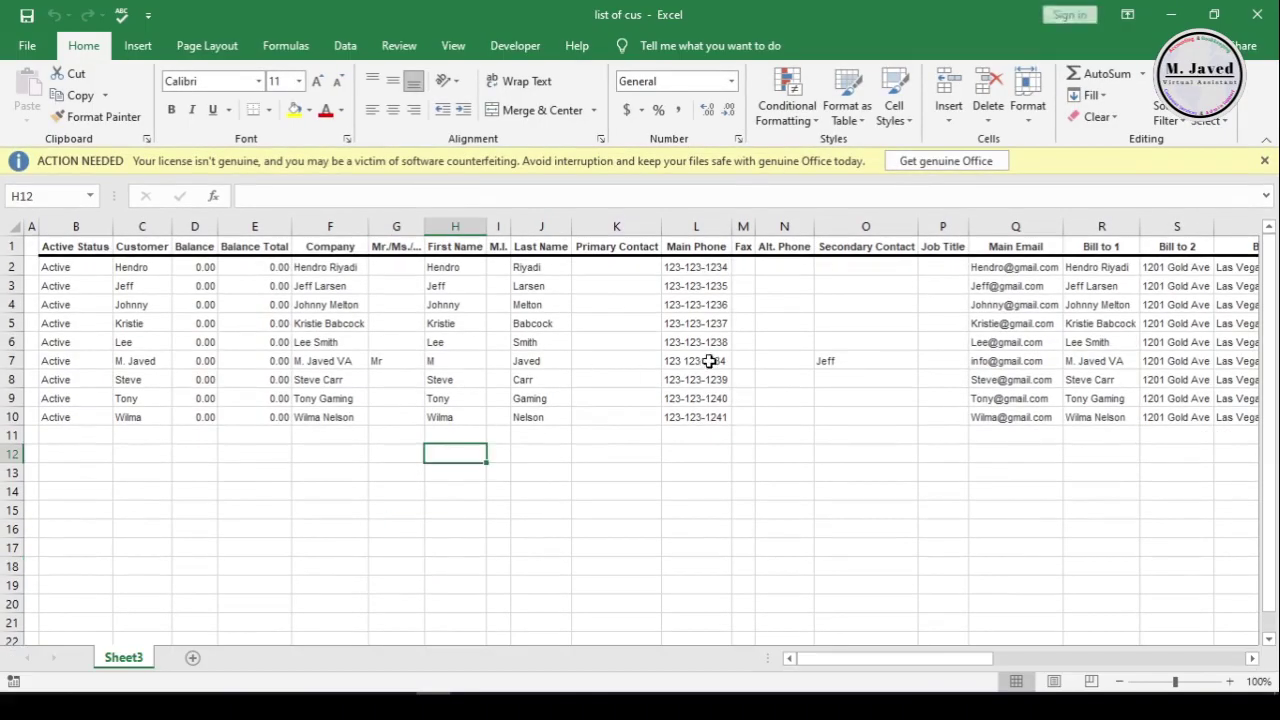
pyautogui.click(1261, 161)
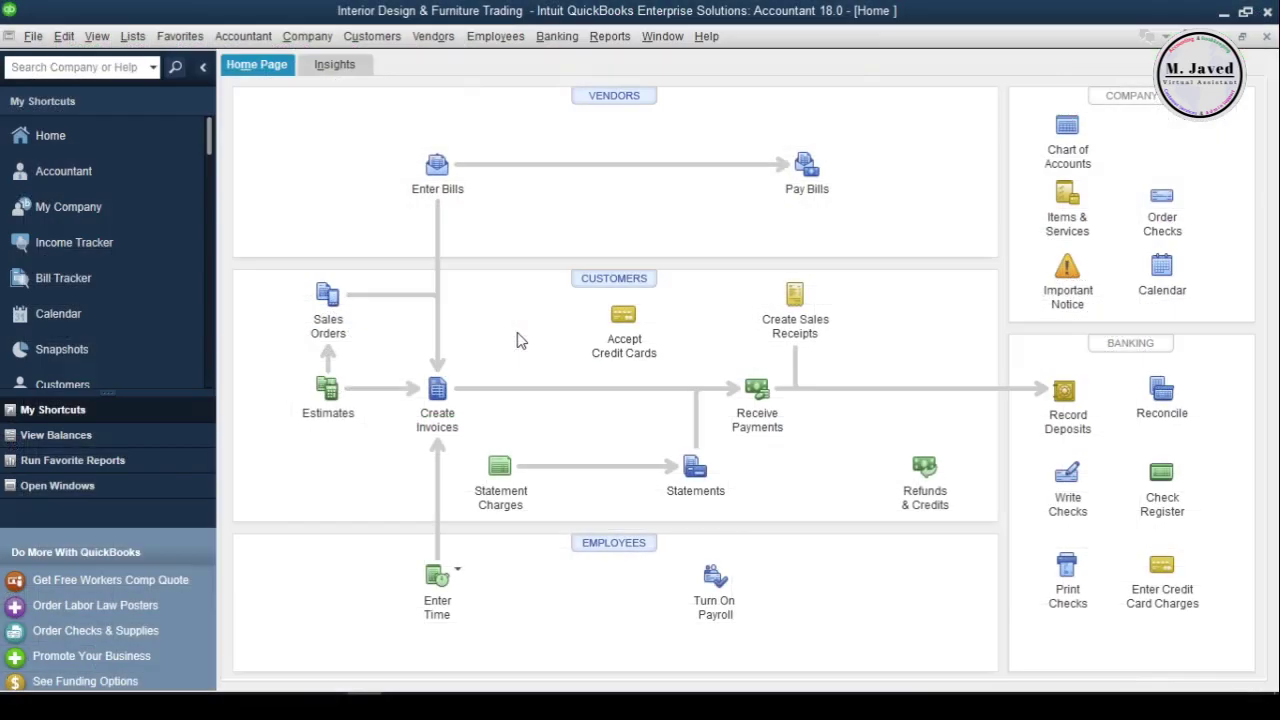